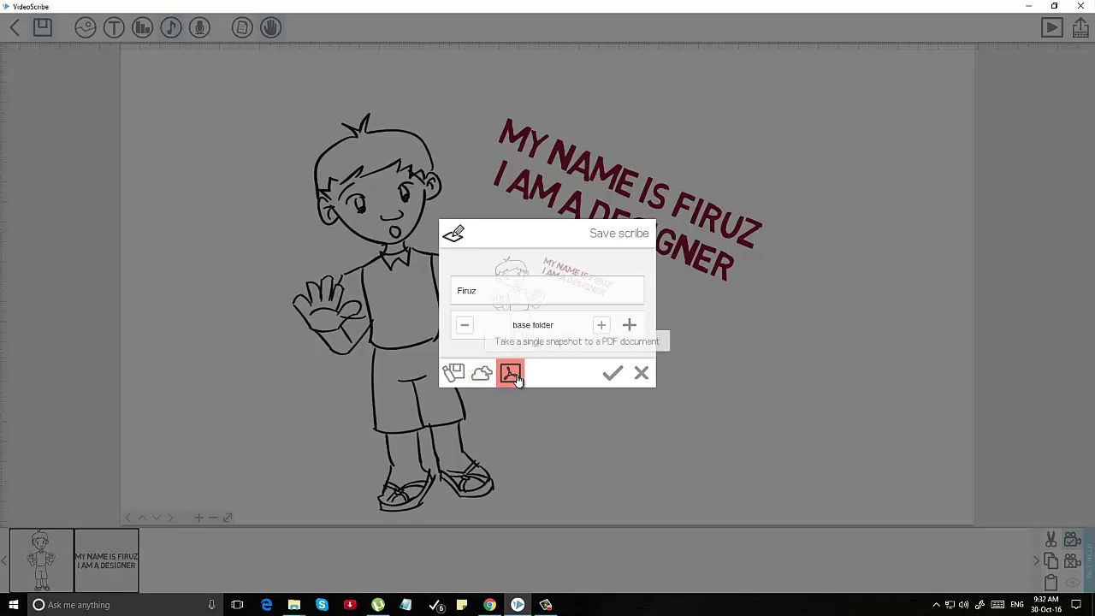
# Save the scribe in the base folder and reopen it from the project library
pyautogui.click(613, 376)
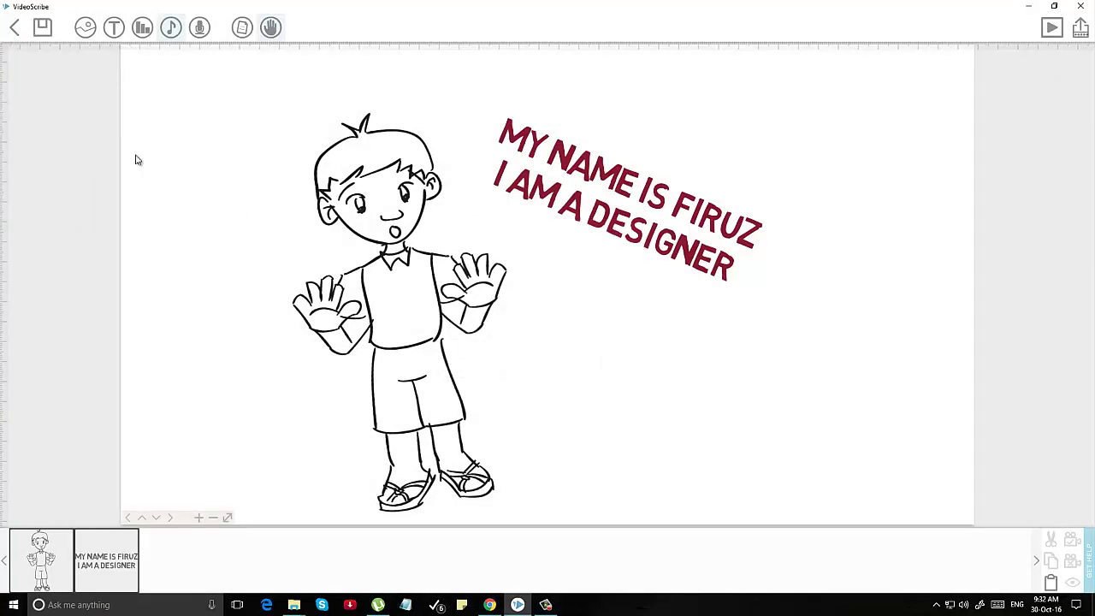
pyautogui.click(16, 27)
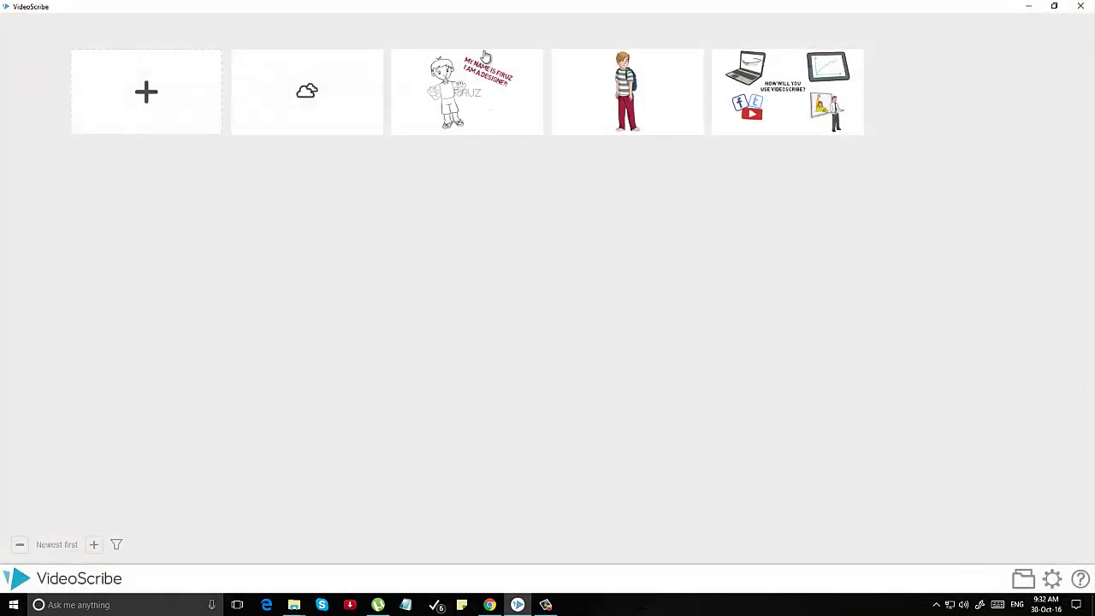
pyautogui.click(498, 113)
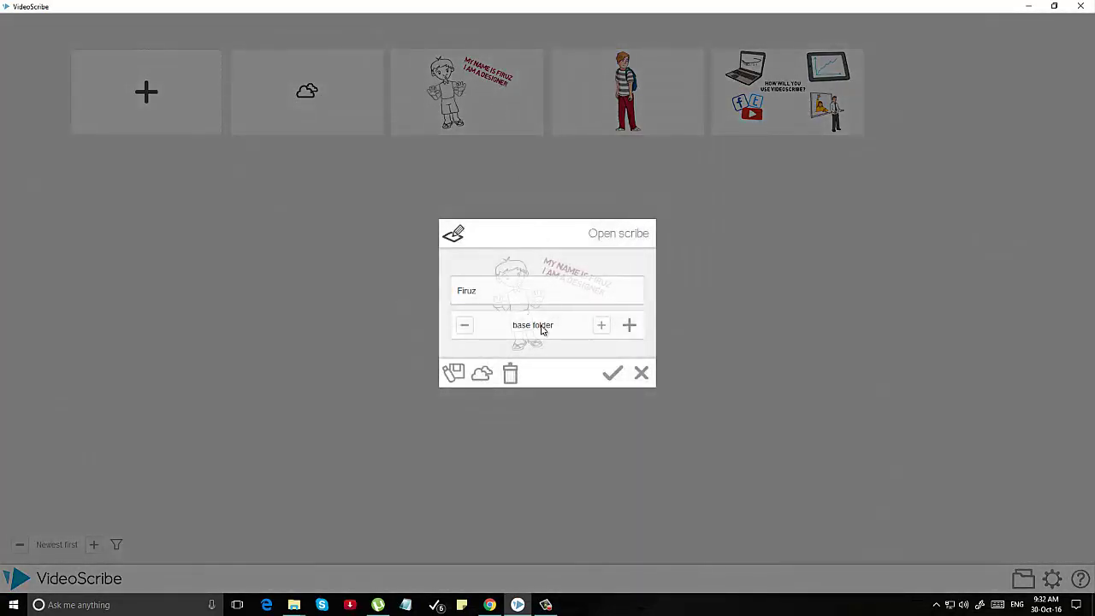
pyautogui.click(615, 374)
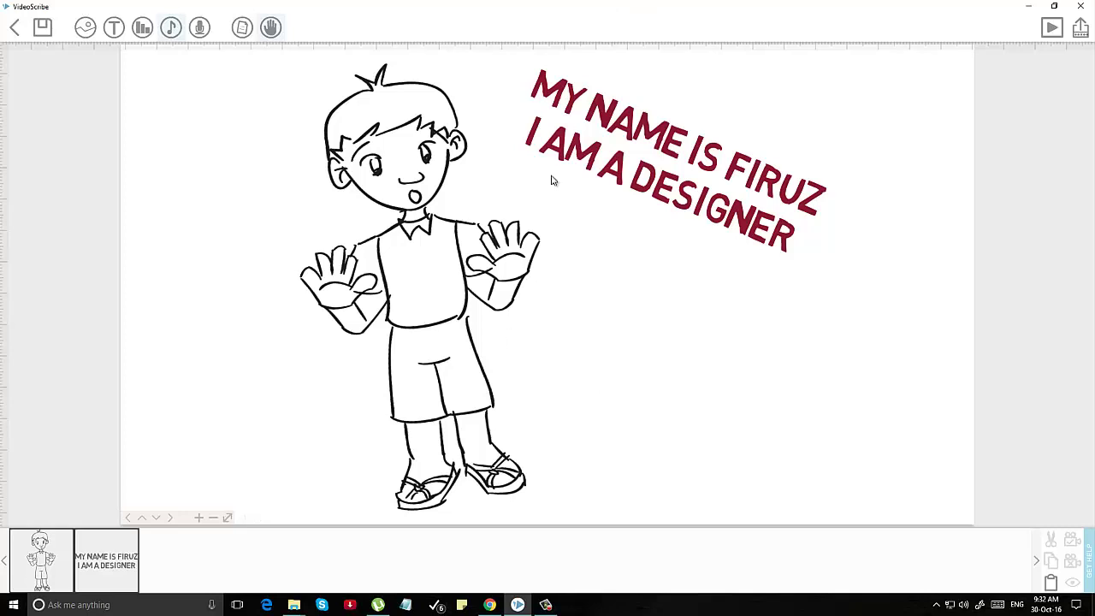
# Set the boy image's animation to Move In from the left side with Smooth in, and preview the scribe from it
pyautogui.click(50, 580)
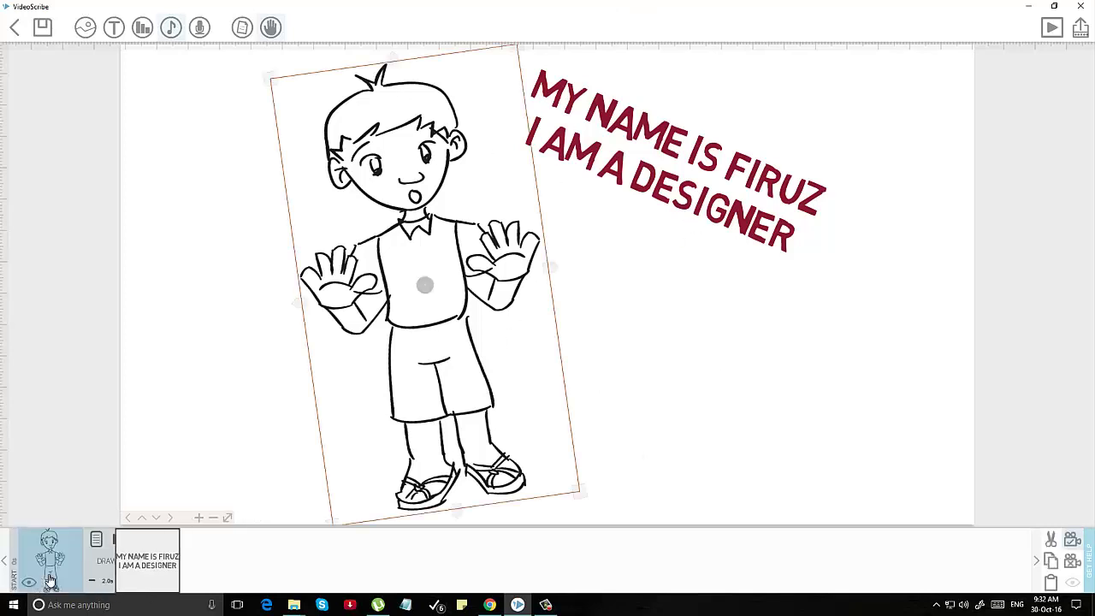
pyautogui.click(98, 543)
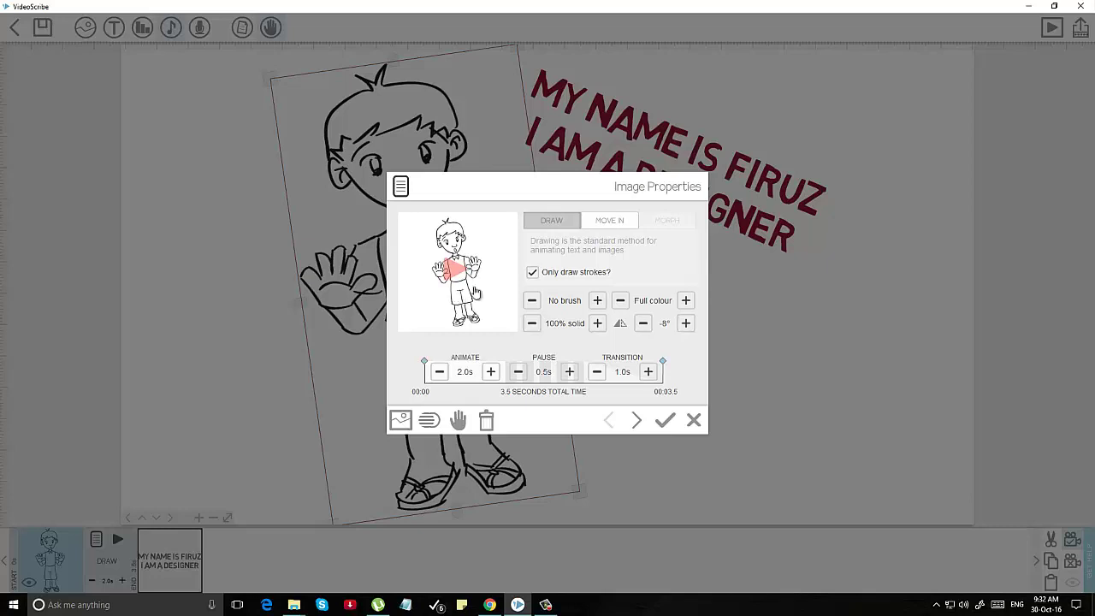
pyautogui.click(605, 229)
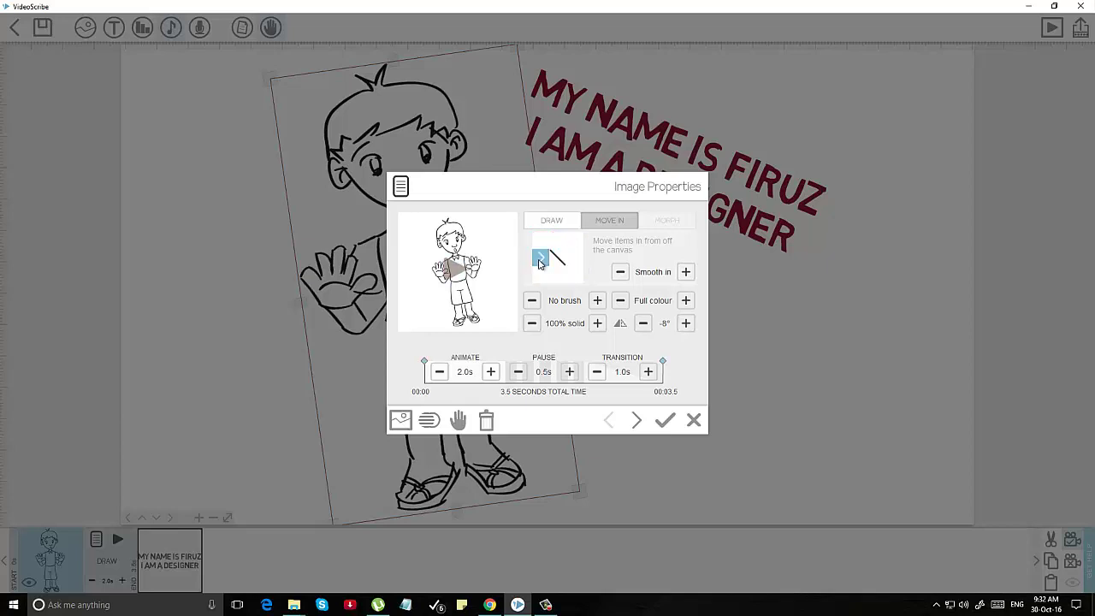
pyautogui.click(685, 274)
pyautogui.click(685, 273)
pyautogui.click(666, 421)
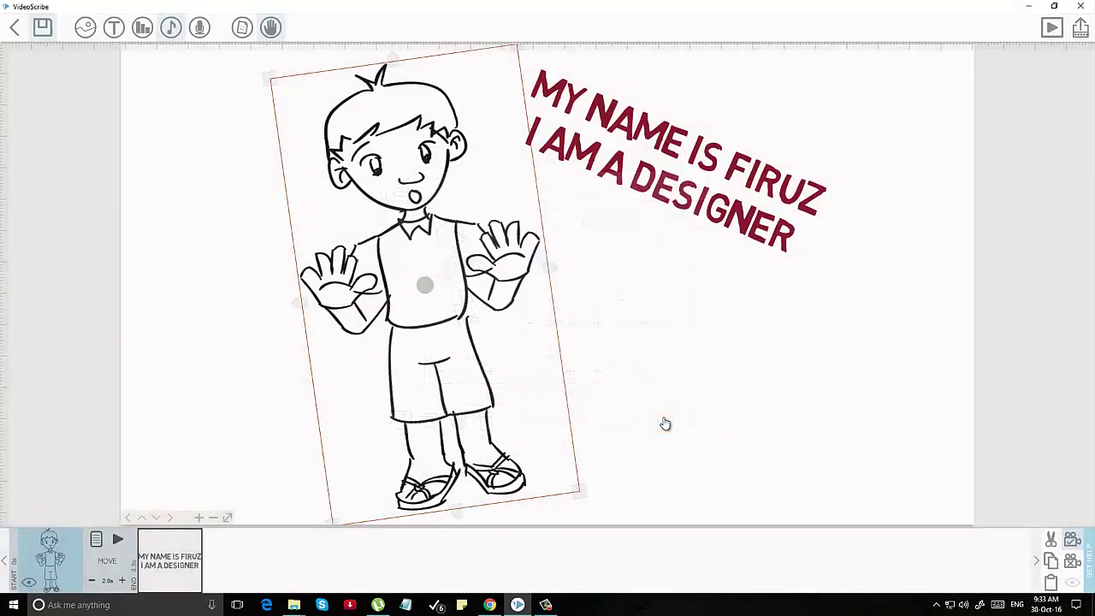
pyautogui.click(120, 540)
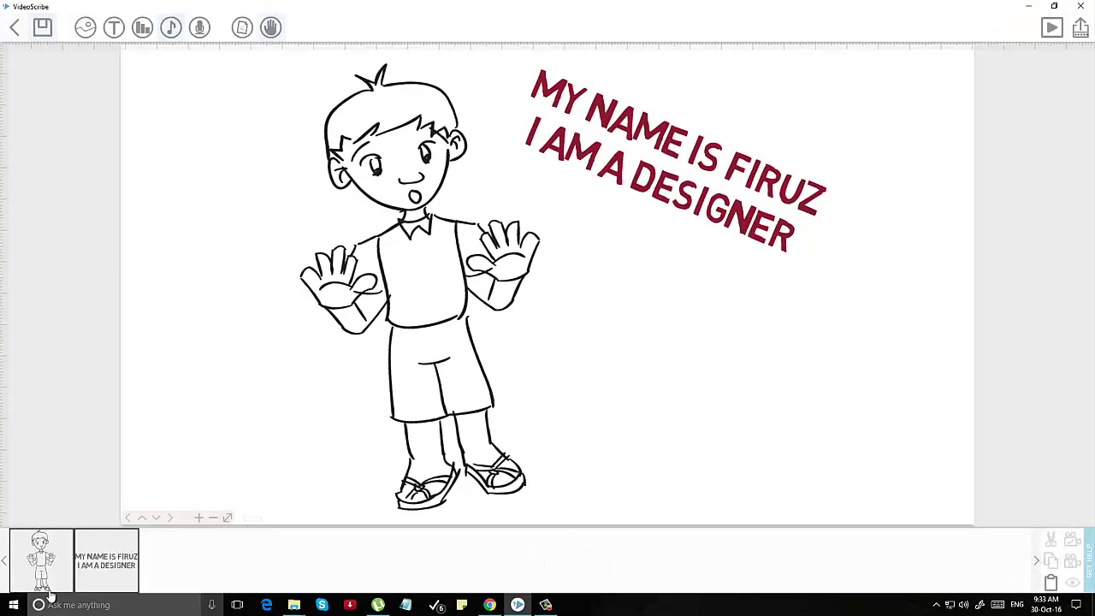
# Assign the flat open hand from the Matt set to the boy image and preview the move-in animation
pyautogui.click(49, 555)
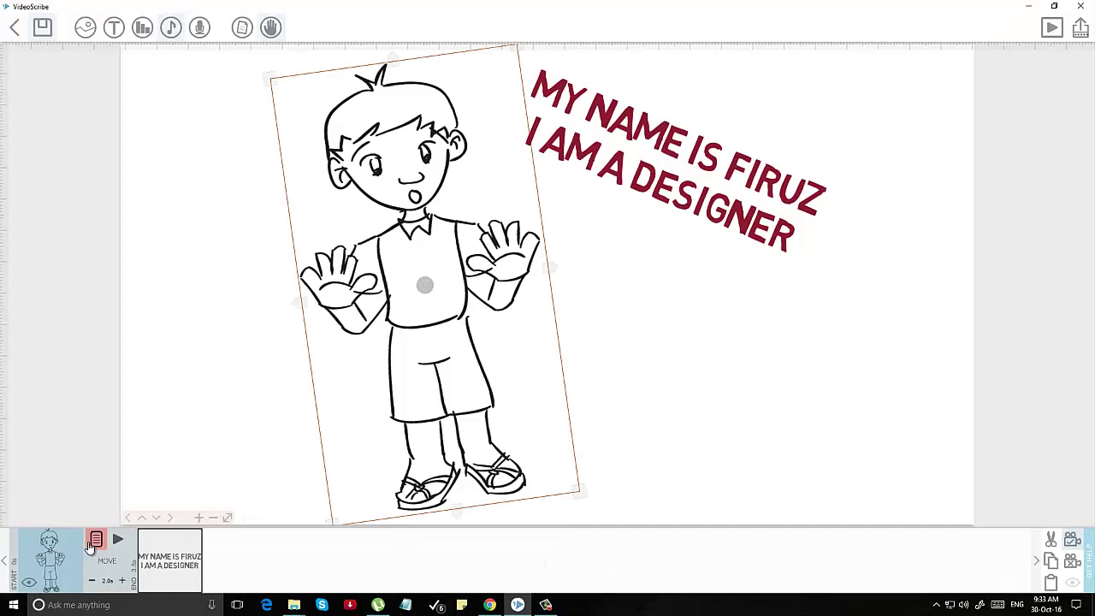
pyautogui.click(95, 539)
pyautogui.click(459, 420)
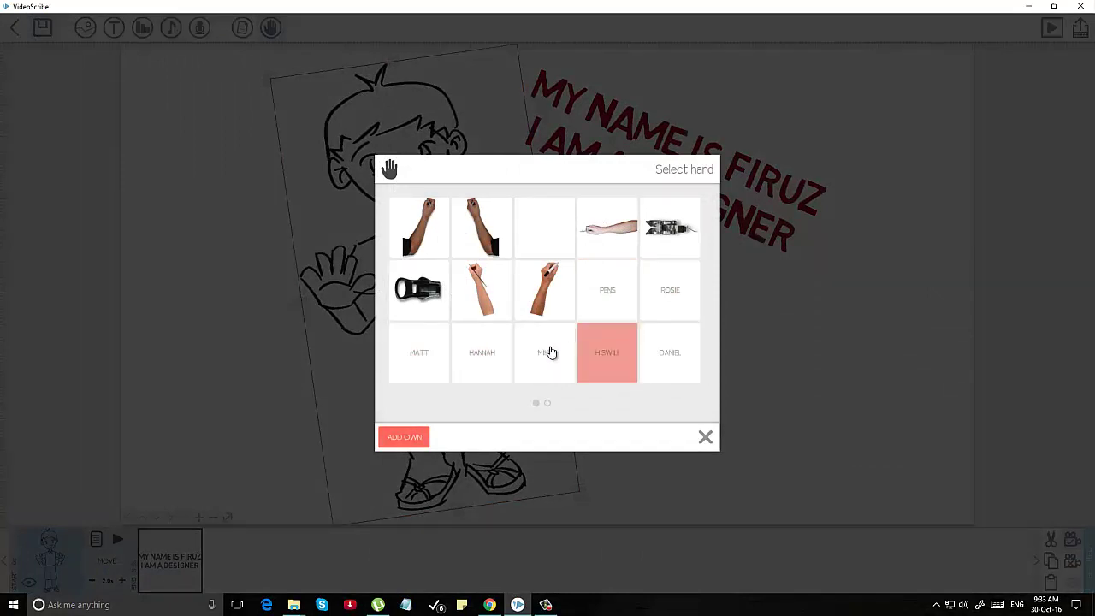
pyautogui.click(406, 365)
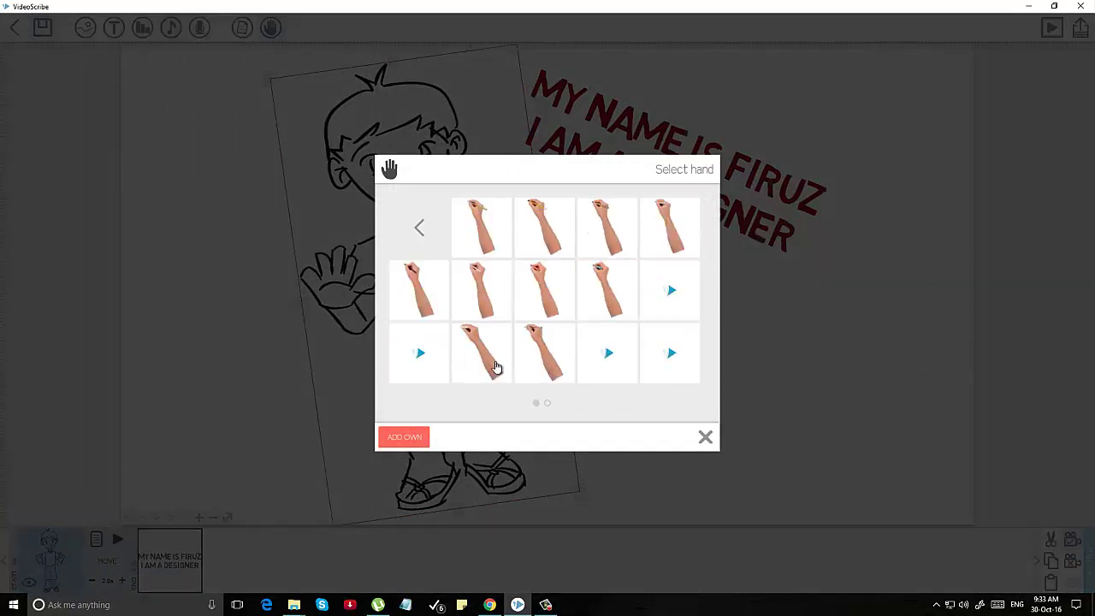
pyautogui.click(548, 403)
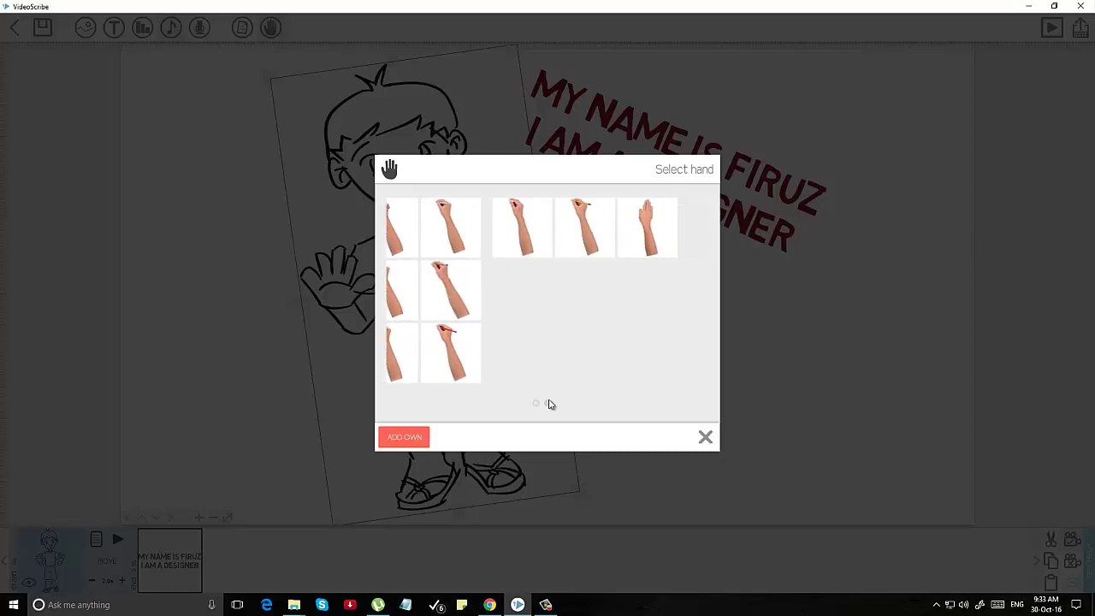
pyautogui.click(544, 224)
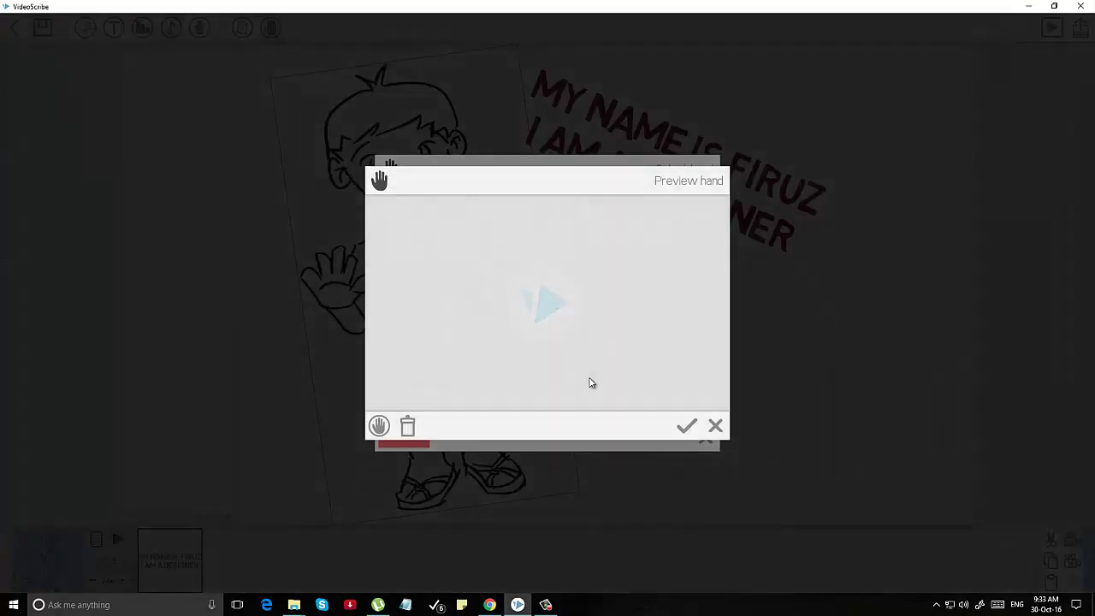
pyautogui.click(686, 425)
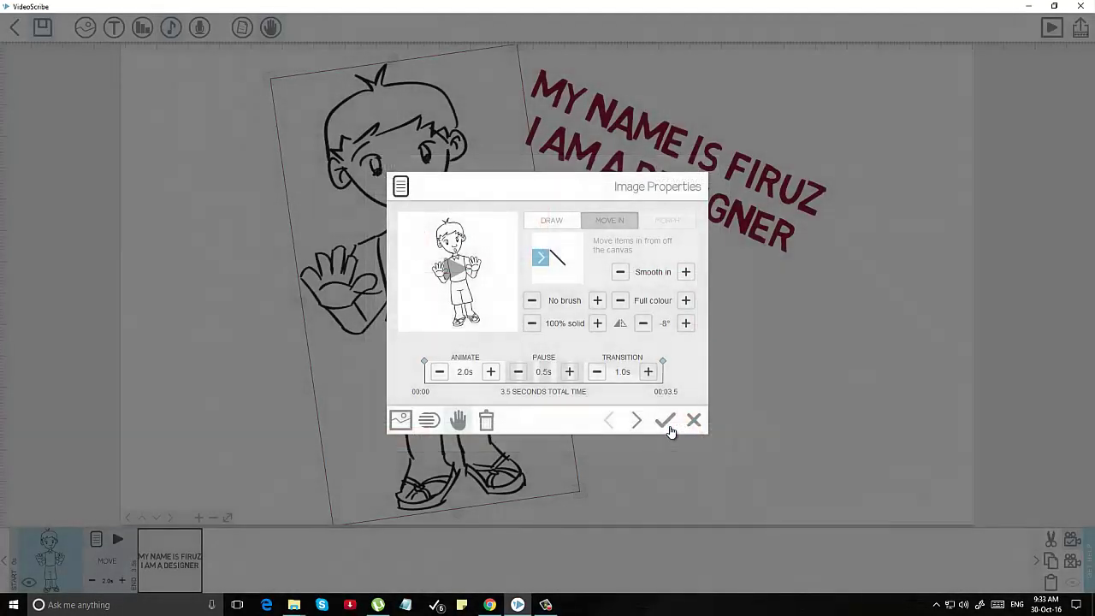
pyautogui.click(664, 421)
pyautogui.click(117, 539)
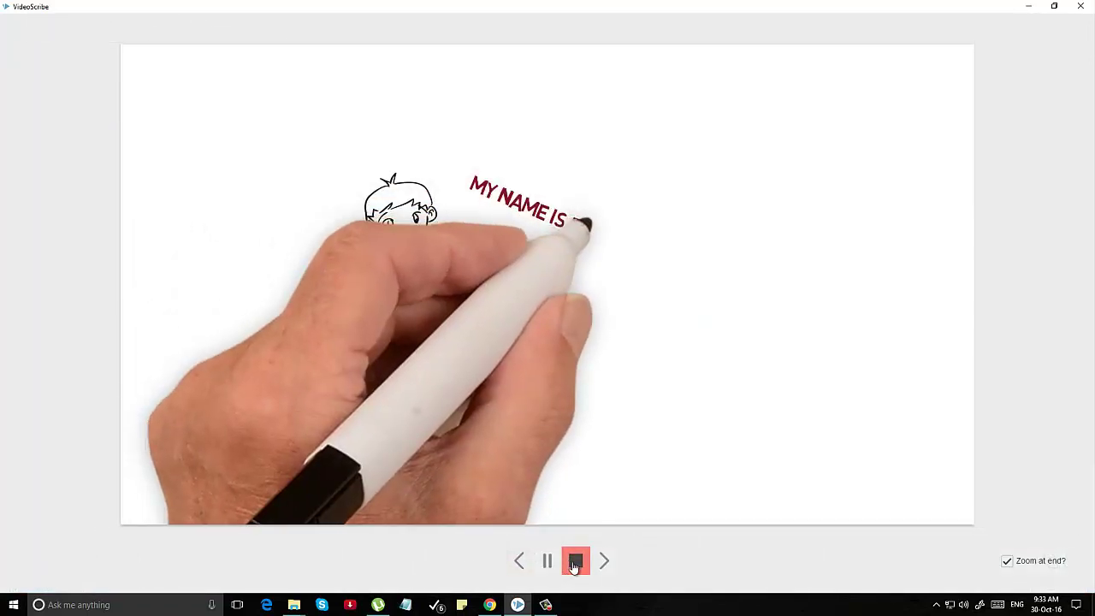
pyautogui.click(570, 562)
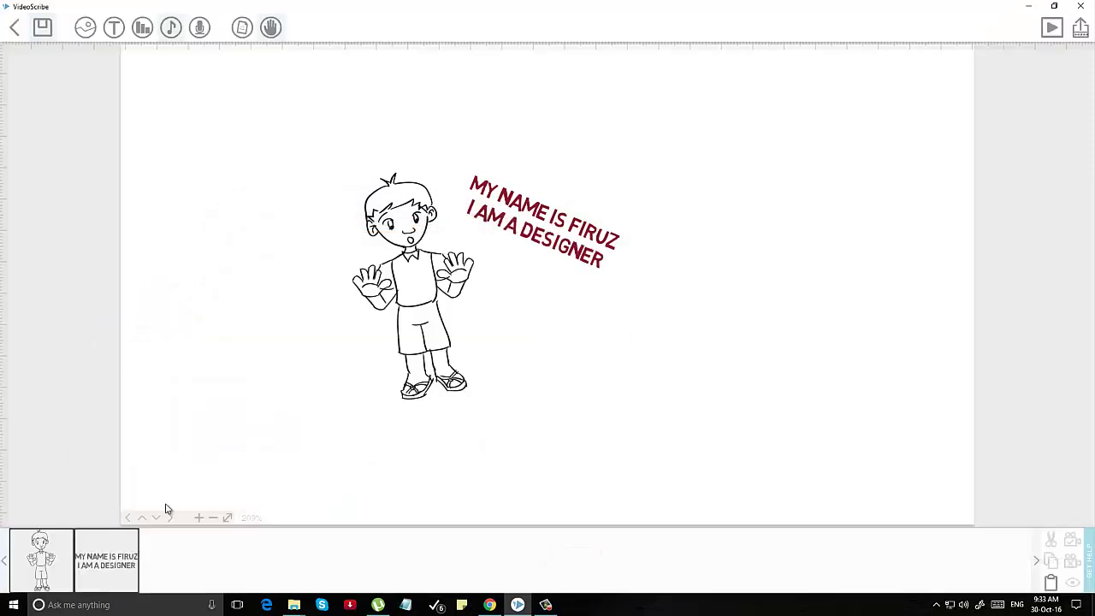
# Set the boy image's animation time to 1 second and preview the result
pyautogui.click(54, 569)
pyautogui.click(106, 584)
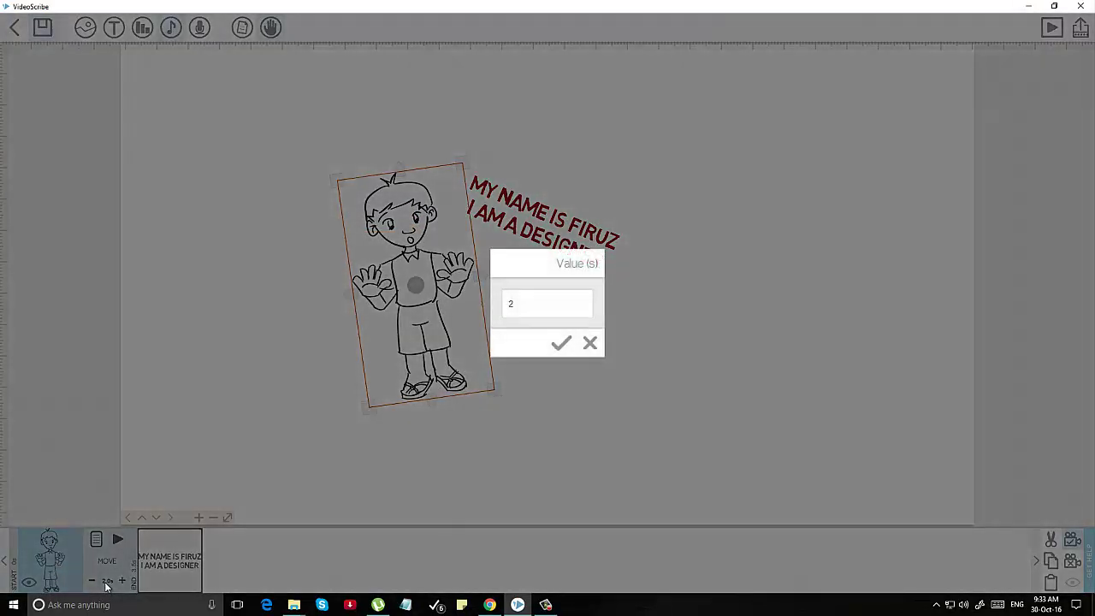
pyautogui.write('1')
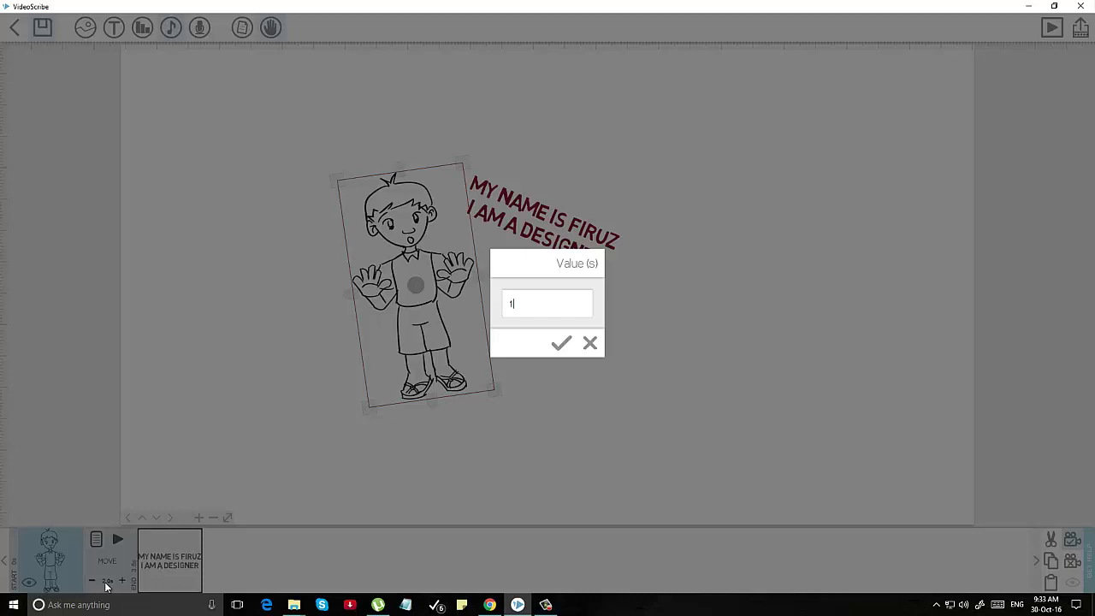
pyautogui.press('Return')
pyautogui.click(116, 540)
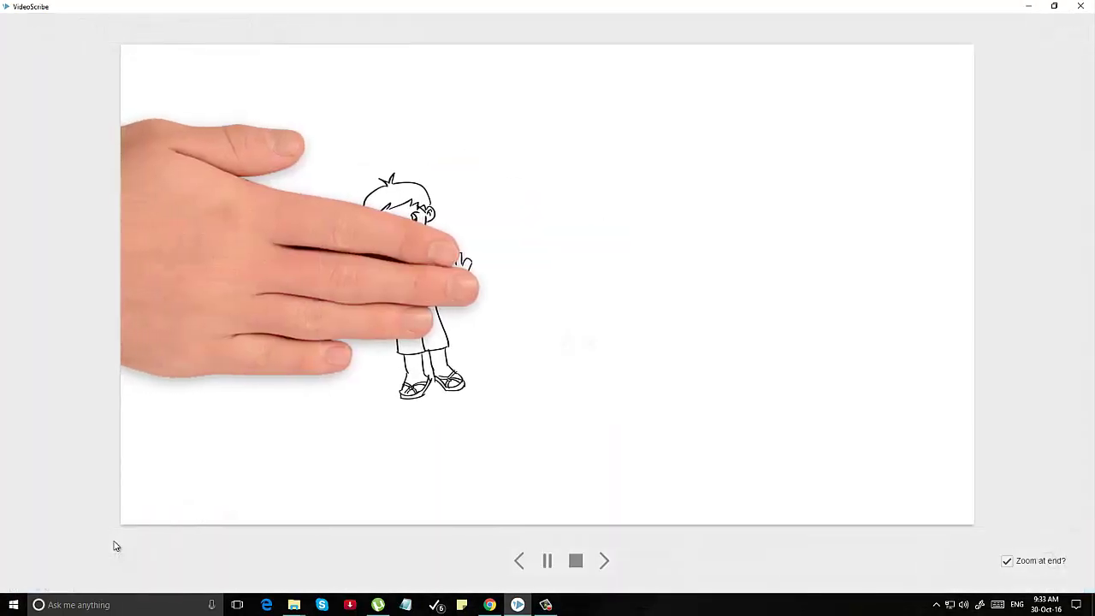
pyautogui.click(576, 560)
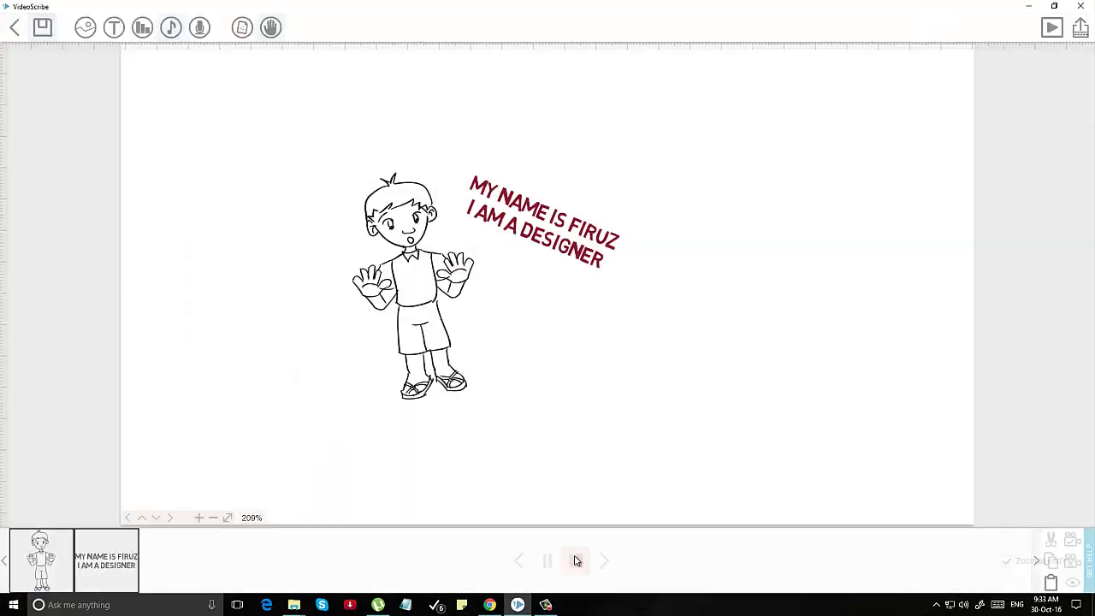
# Play the whole scribe, turning Zoom at end off and on again during the preview
pyautogui.click(72, 571)
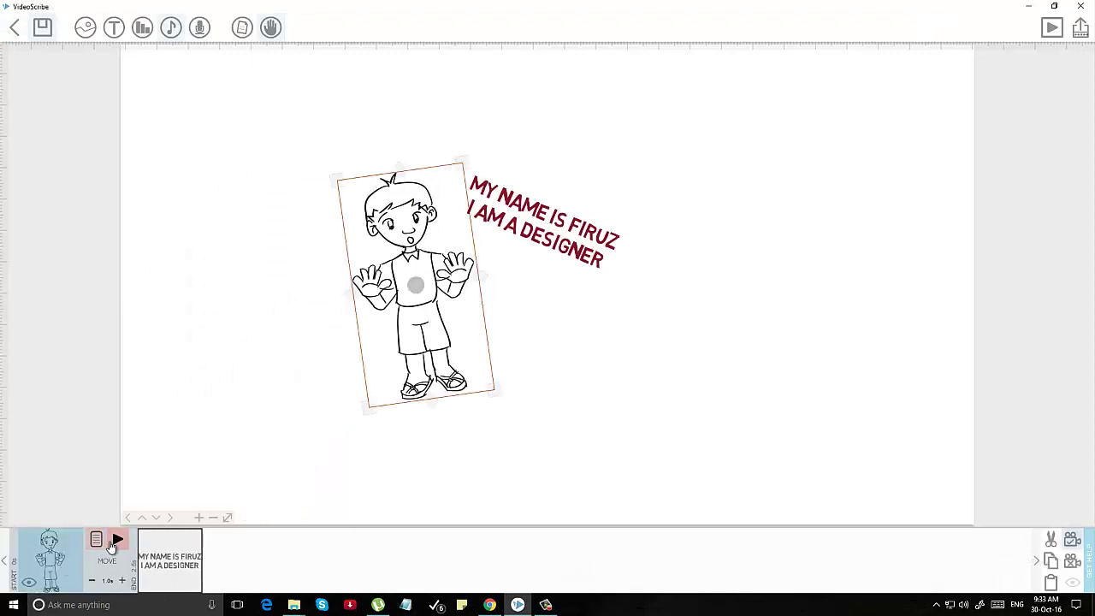
pyautogui.click(1054, 29)
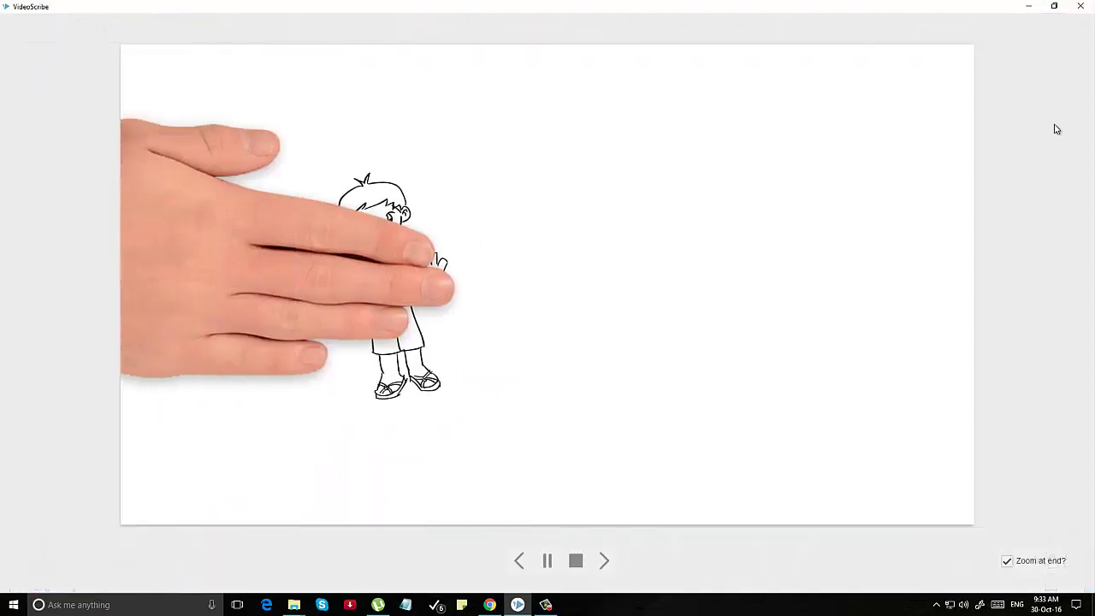
pyautogui.click(1006, 563)
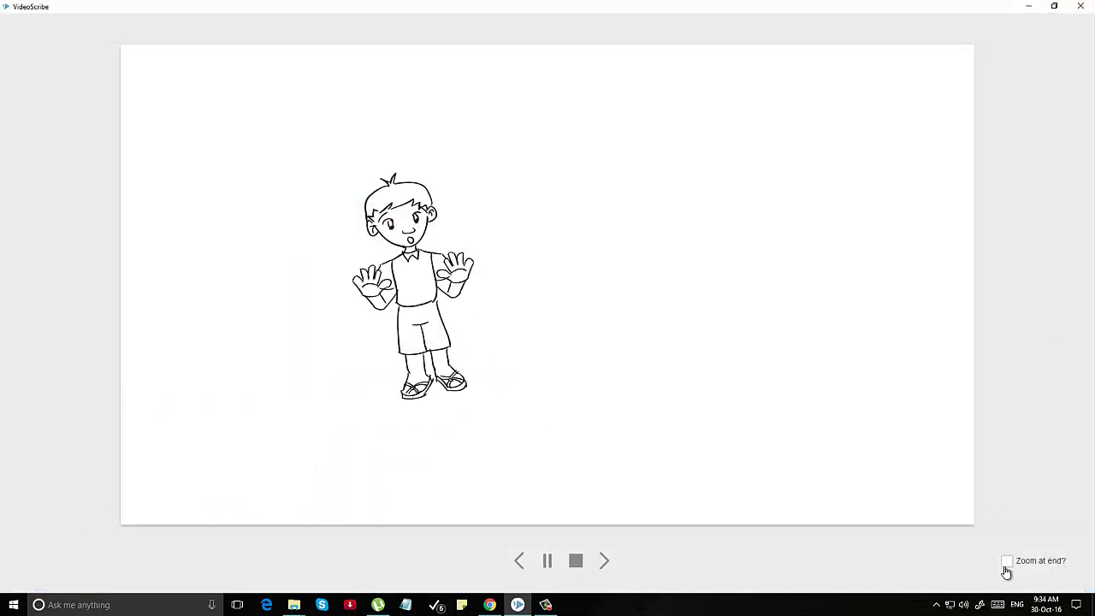
pyautogui.click(1006, 563)
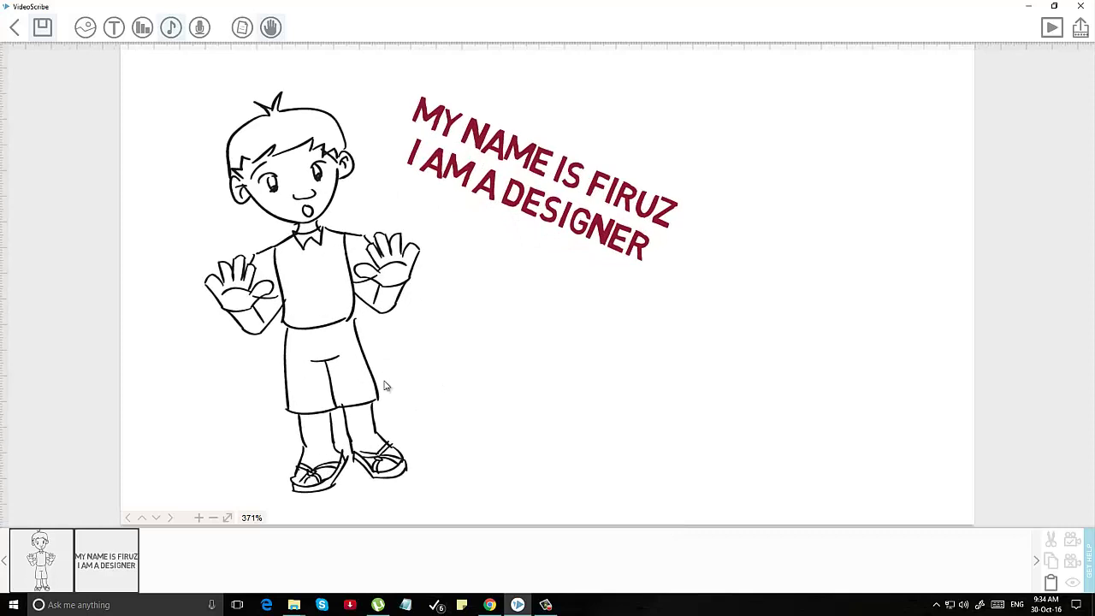
# Set the camera position of both the boy image and the text to the current canvas view
pyautogui.click(28, 563)
pyautogui.click(160, 566)
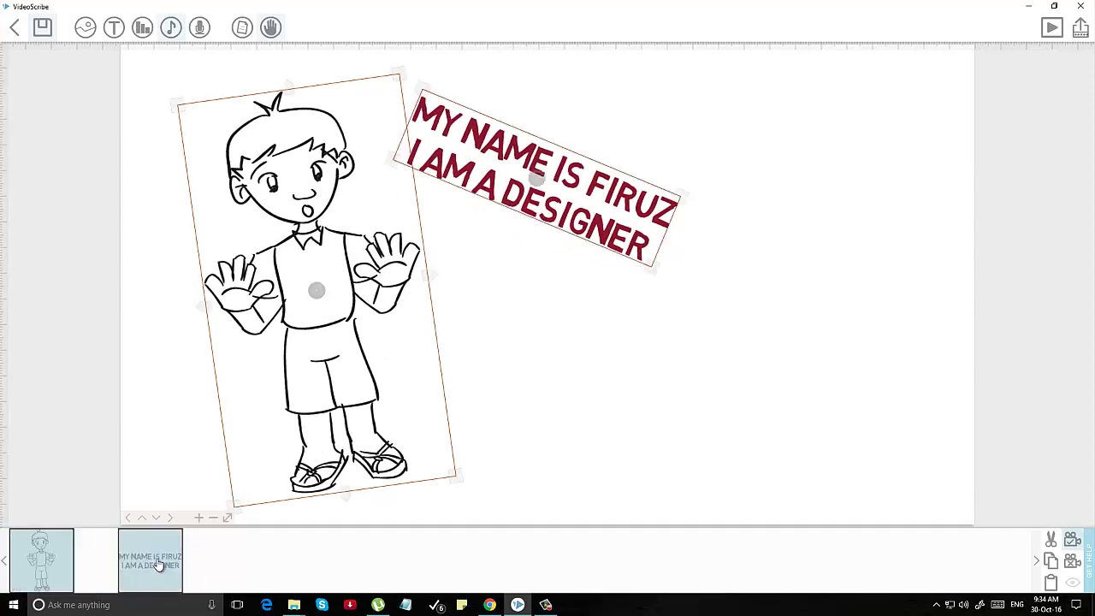
pyautogui.click(1072, 540)
pyautogui.click(733, 384)
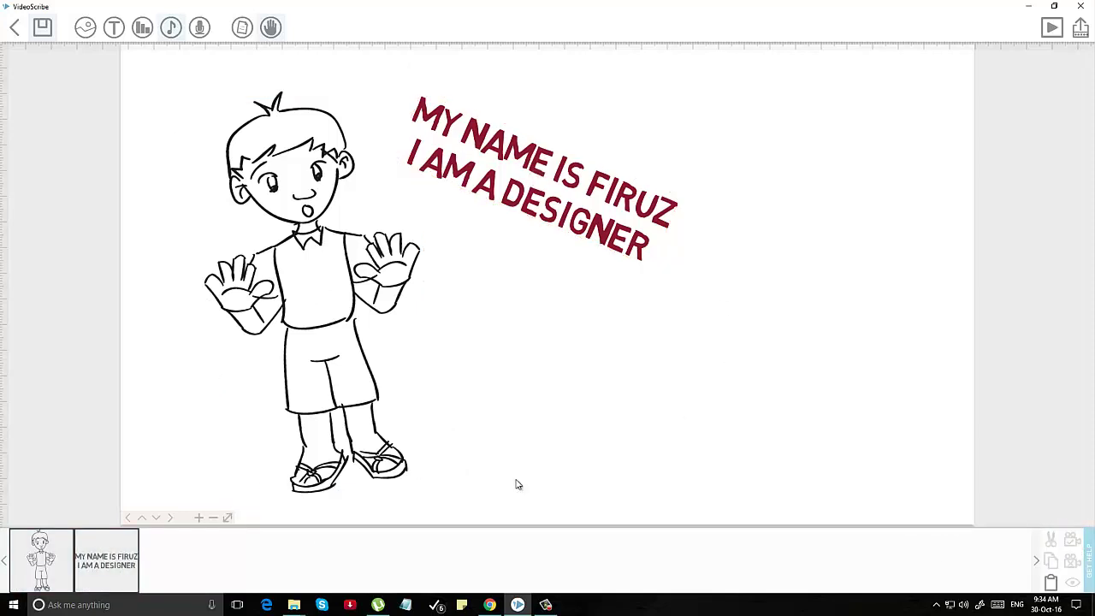
pyautogui.click(104, 572)
pyautogui.click(162, 540)
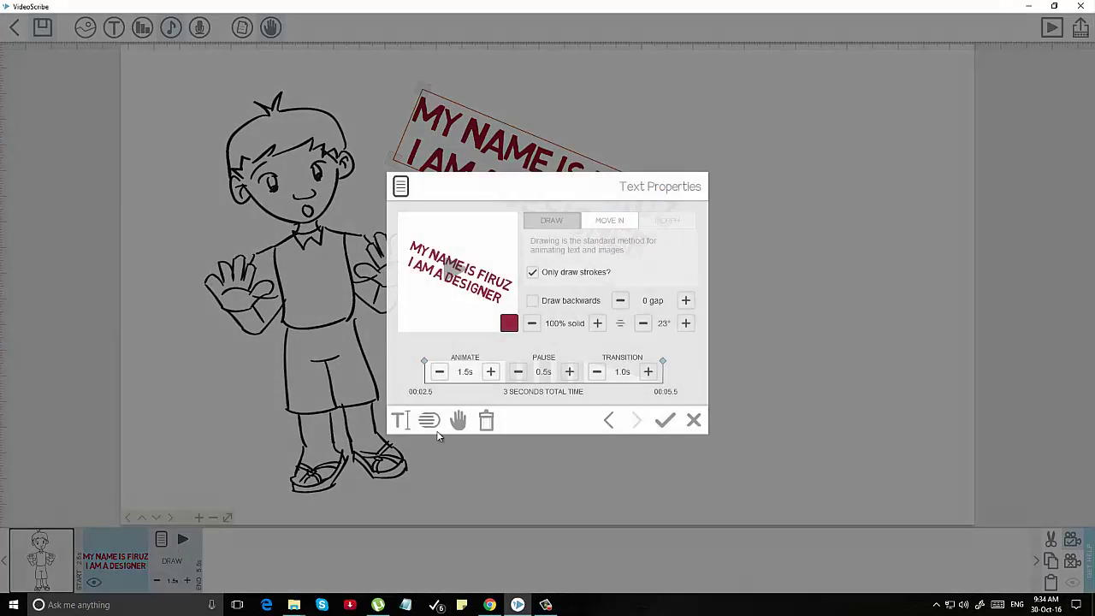
pyautogui.click(610, 221)
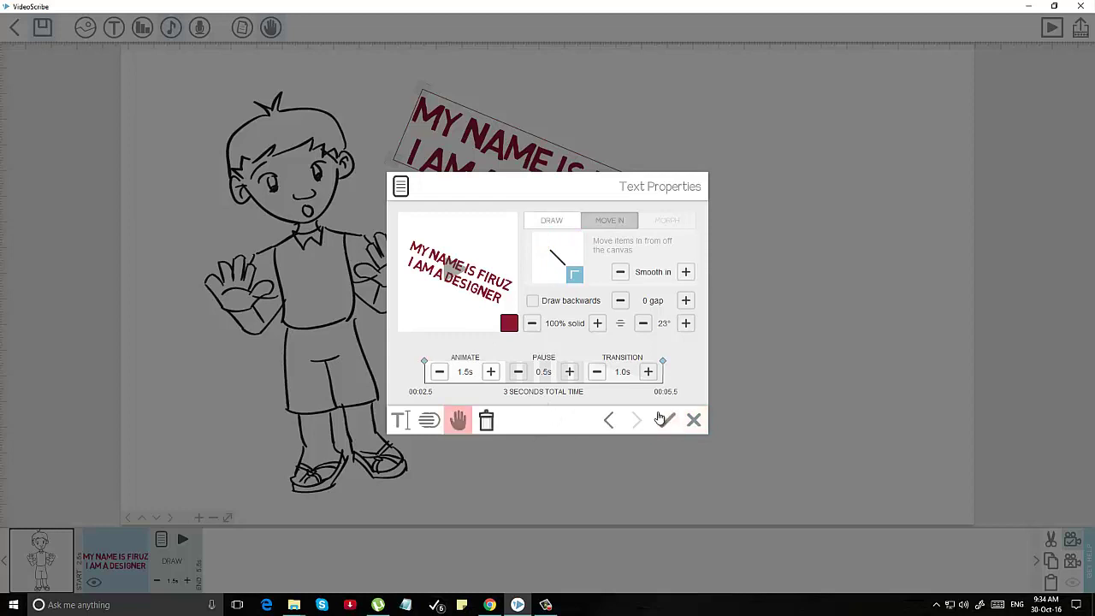
pyautogui.click(696, 421)
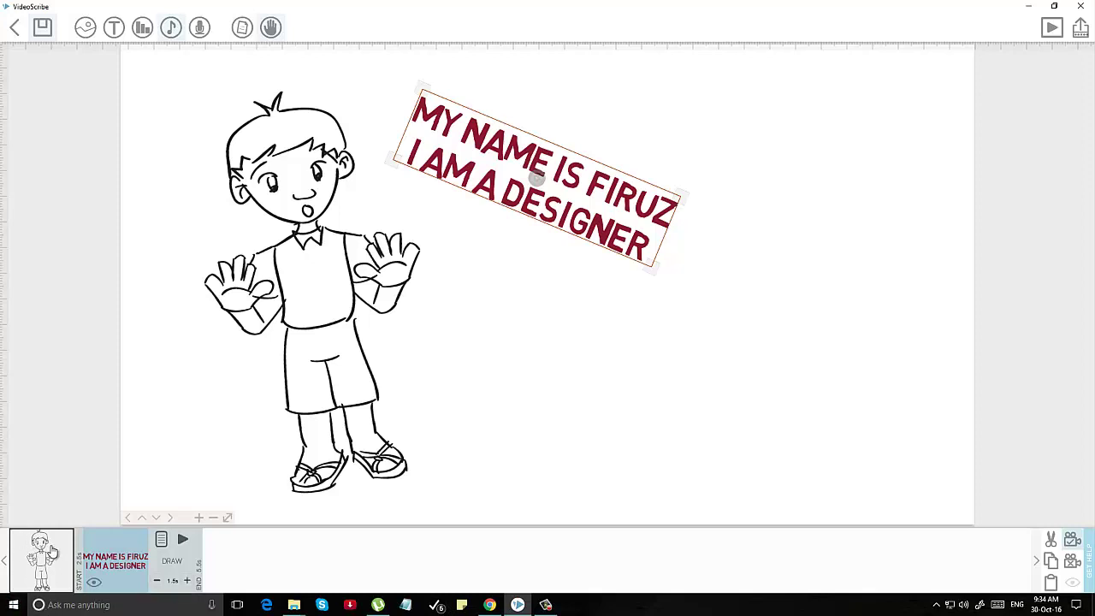
# Search the image library for "mug", add the orange mug after the boy image, and place it below the text
pyautogui.click(53, 553)
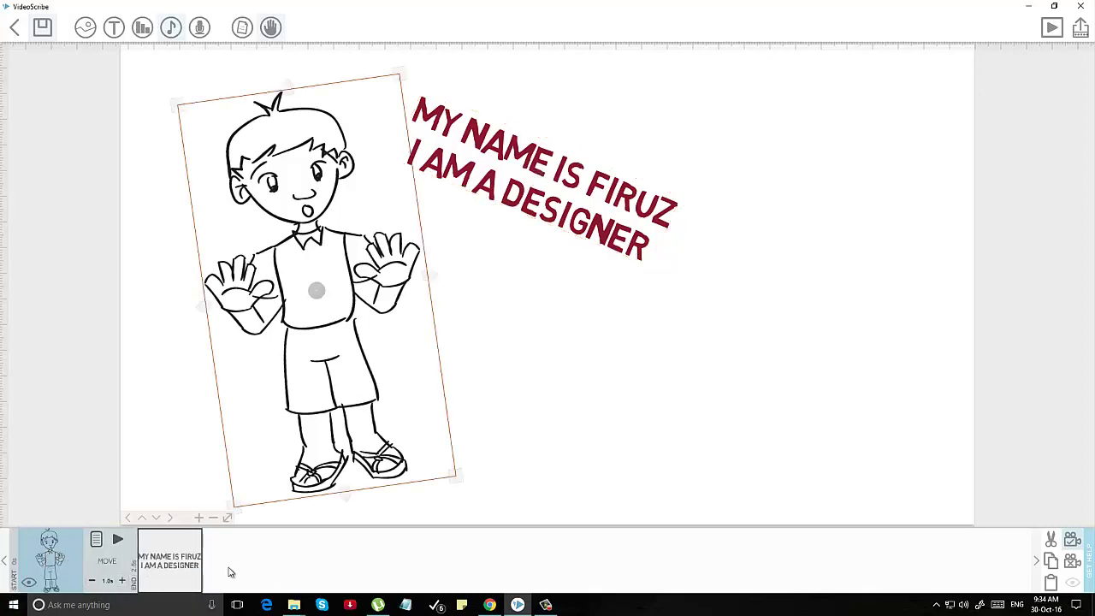
pyautogui.click(85, 27)
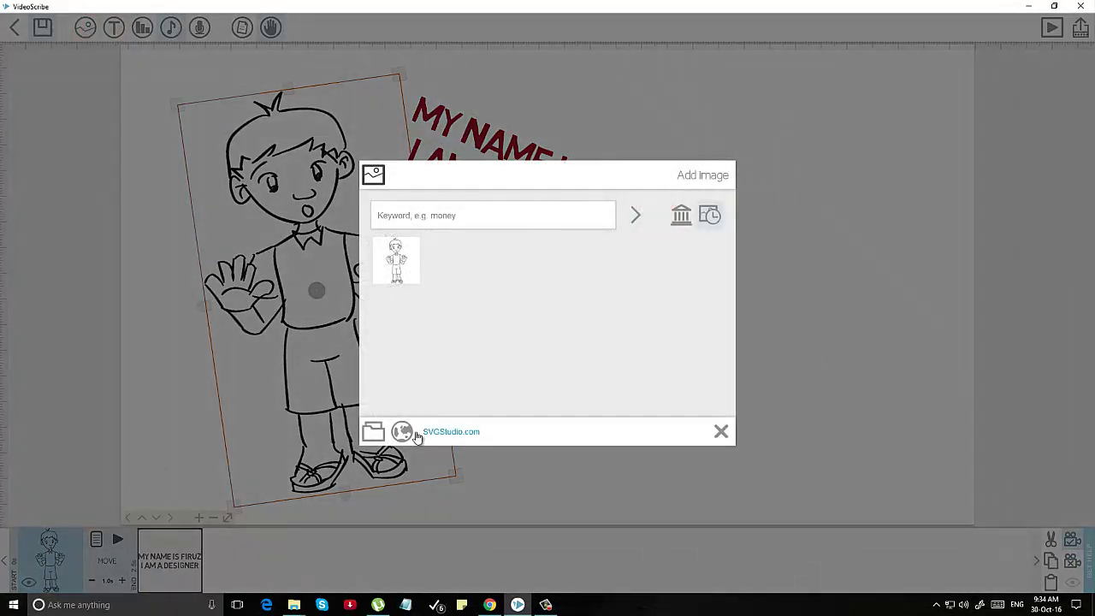
pyautogui.write('mug')
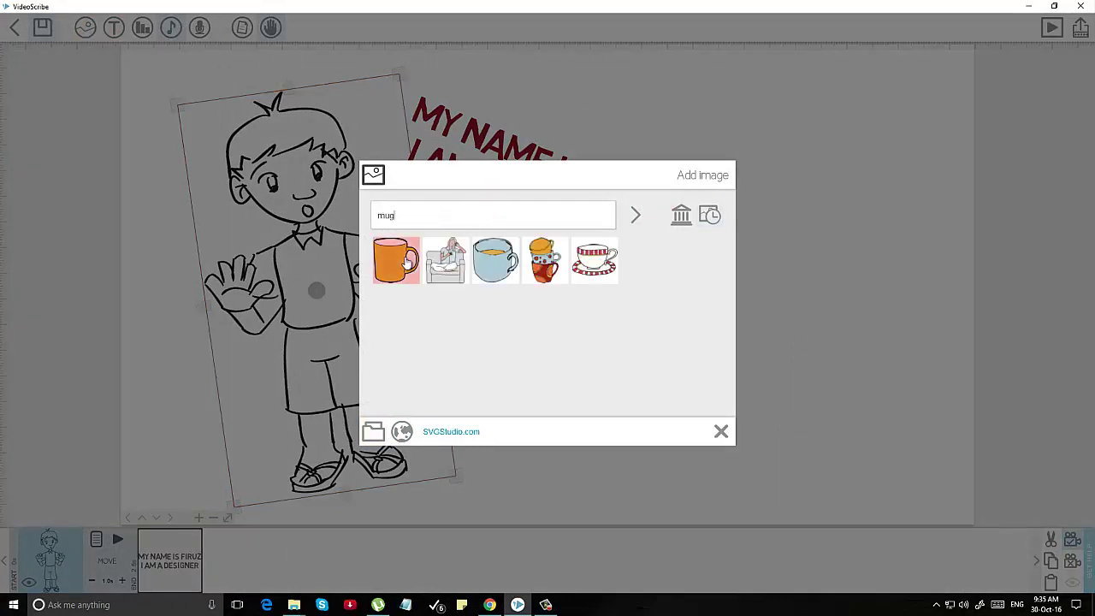
pyautogui.click(397, 272)
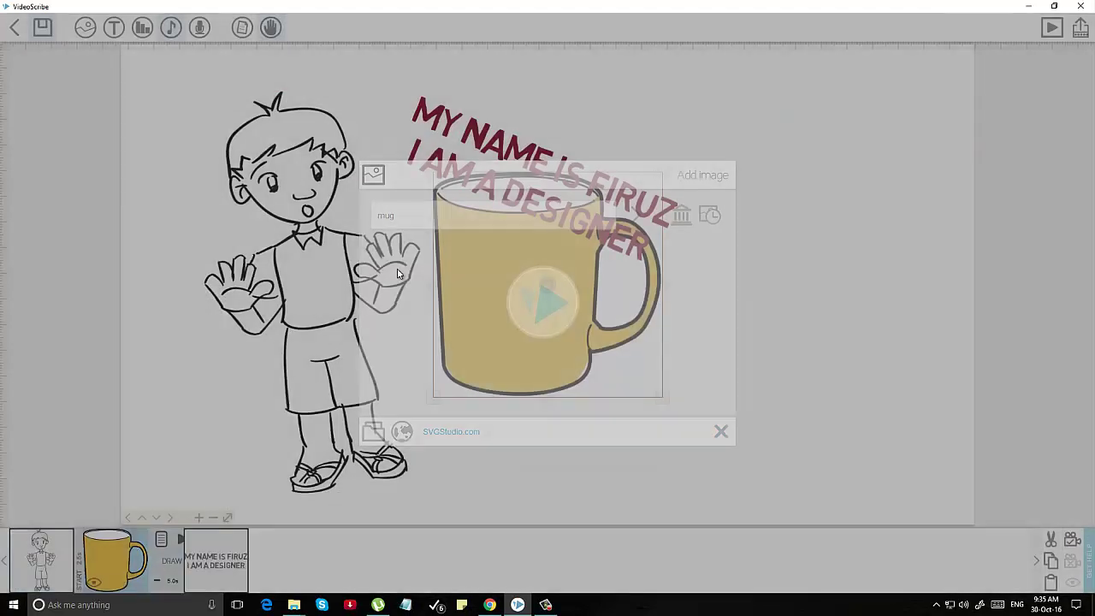
pyautogui.moveTo(411, 417); pyautogui.dragTo(535, 489)
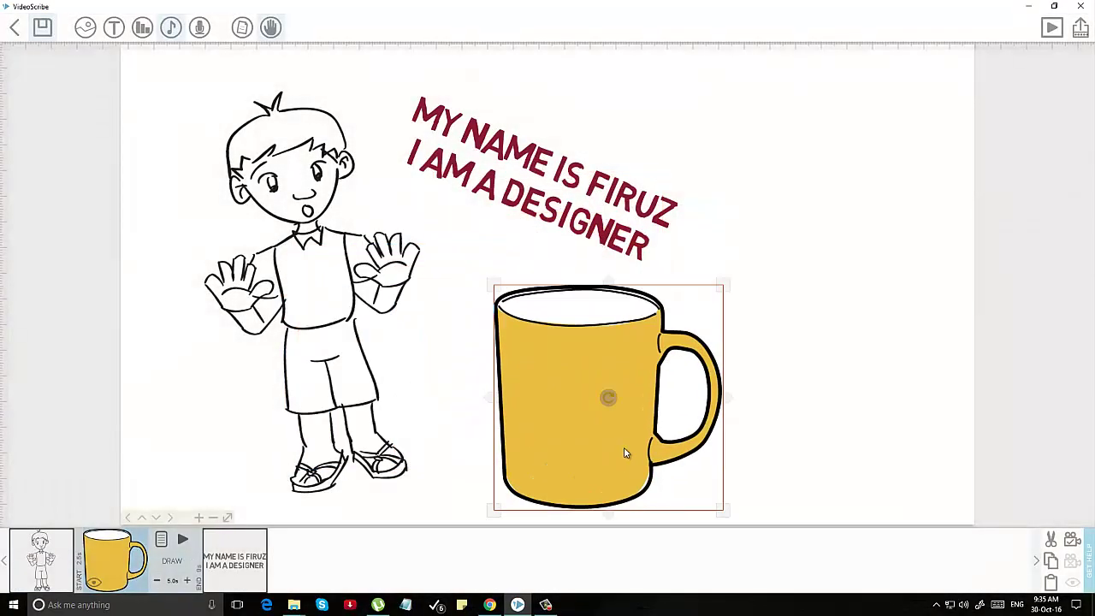
# Shrink the orange mug and place it over the boy's torso
pyautogui.moveTo(726, 287); pyautogui.dragTo(647, 362)
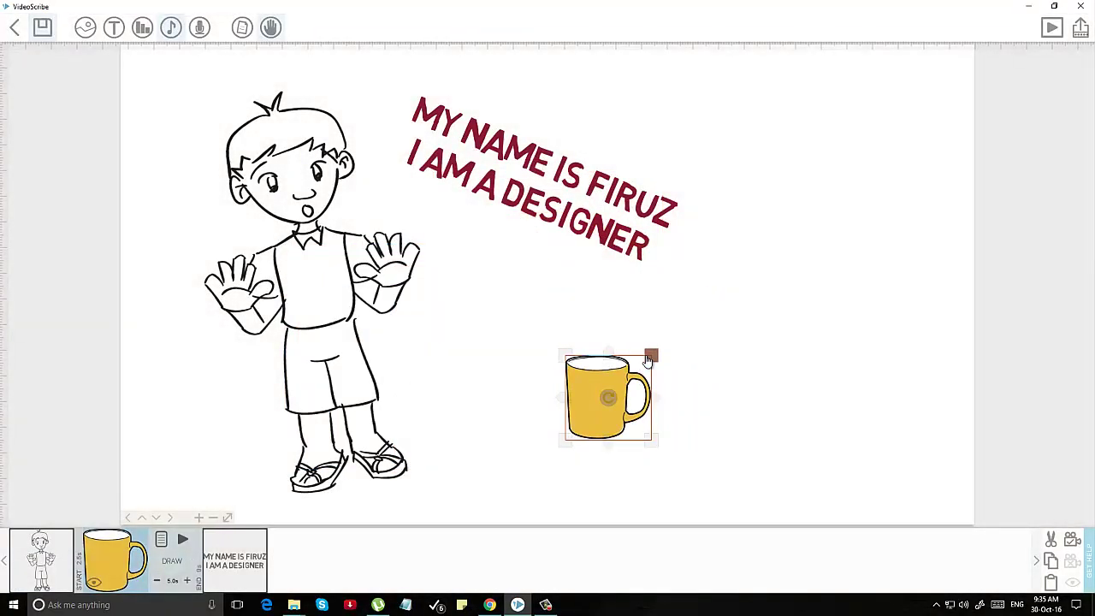
pyautogui.moveTo(552, 411); pyautogui.dragTo(337, 360)
# Set the mug's animation type to Morph, using the boy image as the source
pyautogui.doubleClick(363, 363)
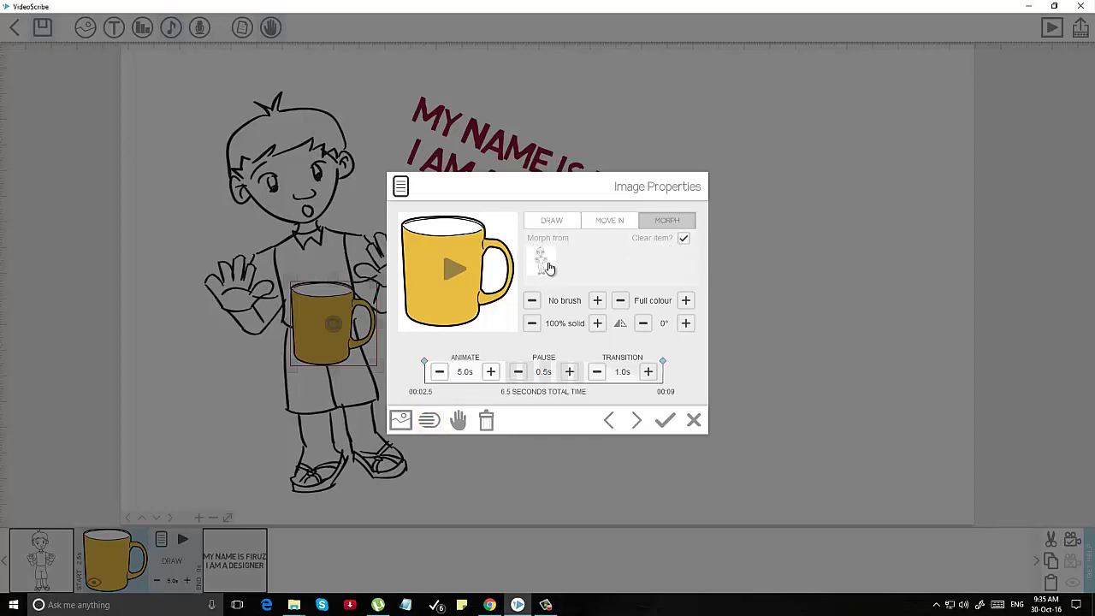
pyautogui.click(547, 266)
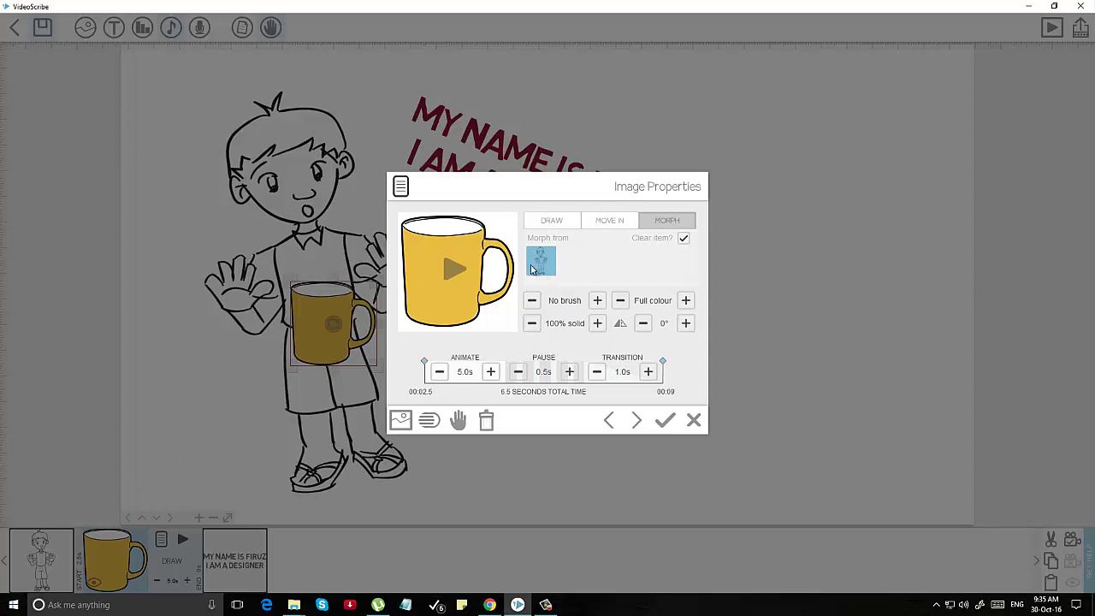
pyautogui.click(665, 419)
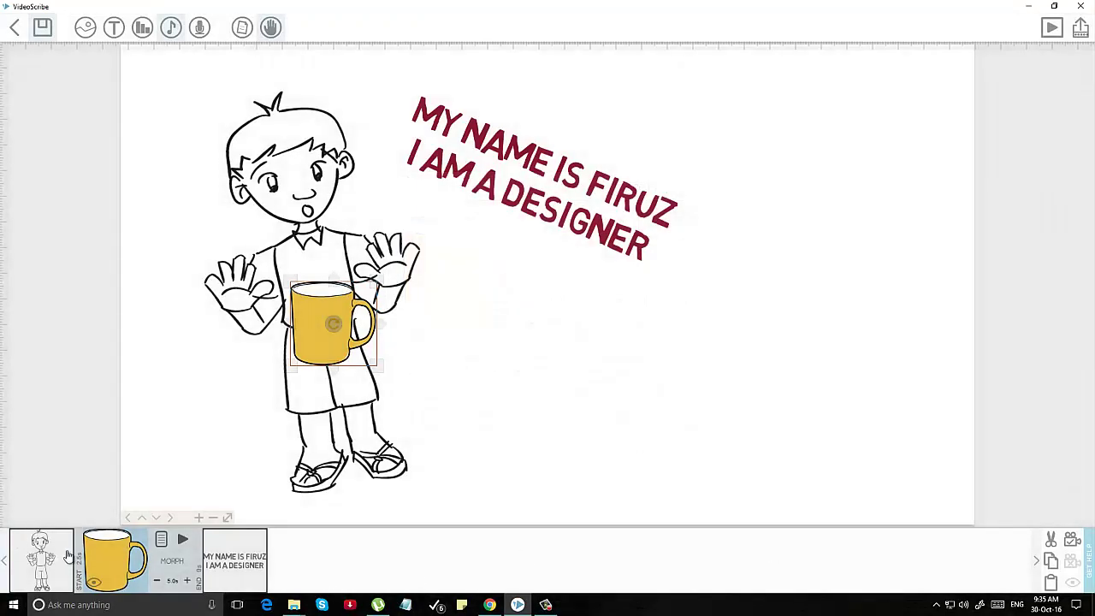
# Preview the scribe from the boy image to check the morph into the mug, and stop playback
pyautogui.click(64, 554)
pyautogui.click(119, 541)
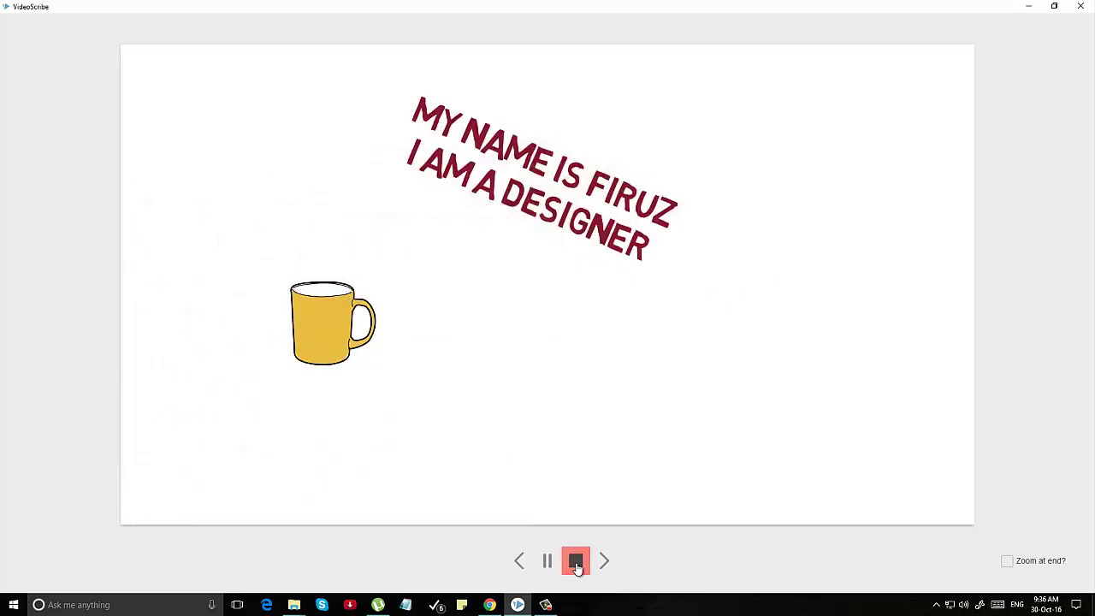
pyautogui.click(576, 563)
# Set the mug's morph animation time to 2 seconds
pyautogui.click(115, 569)
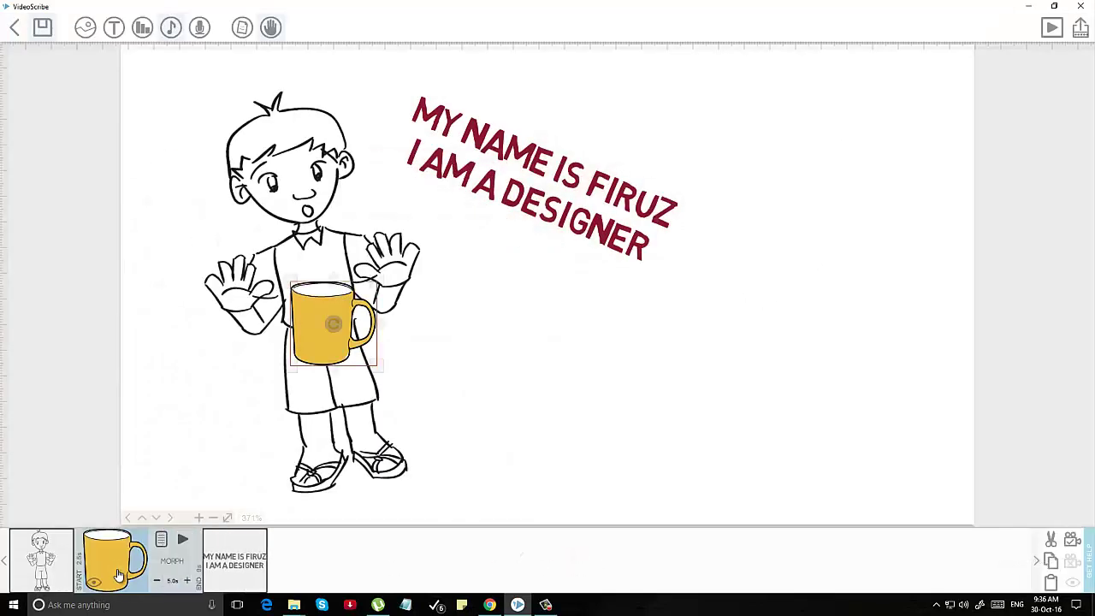
pyautogui.click(174, 582)
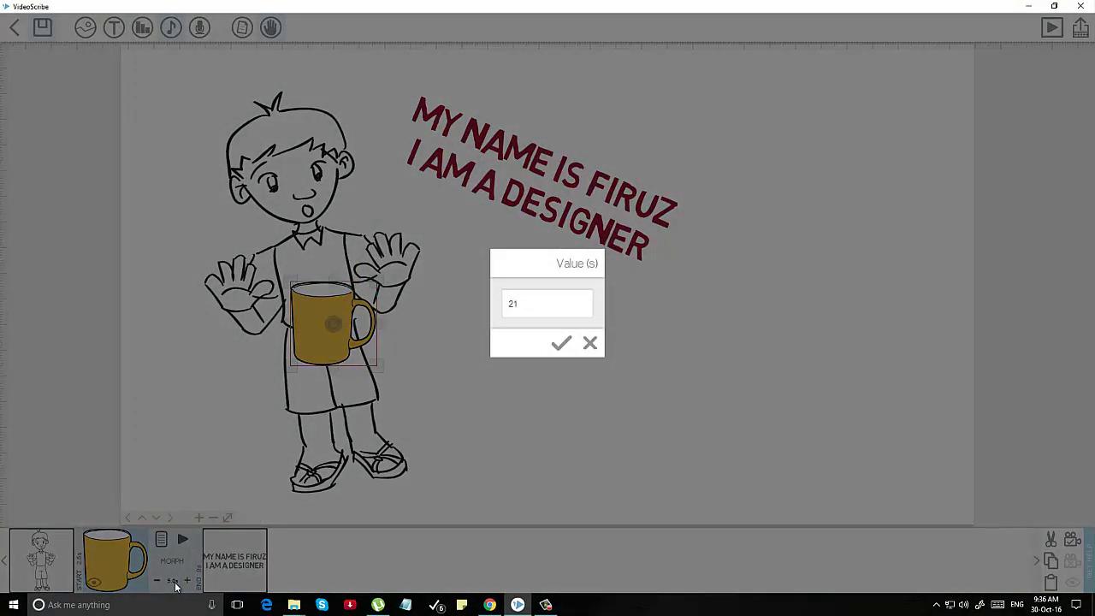
pyautogui.press('Return')
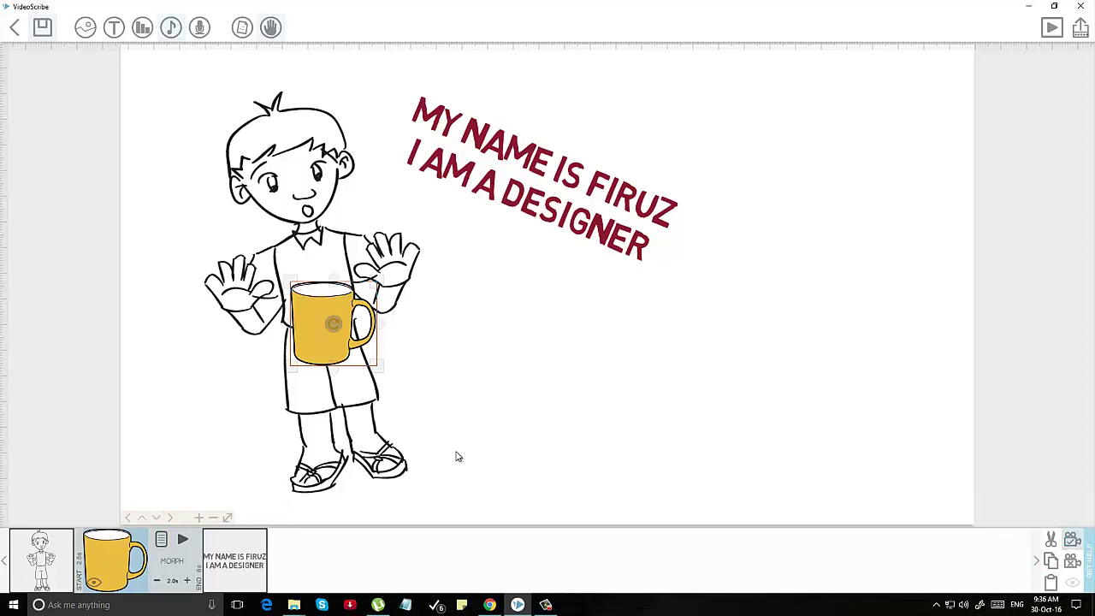
pyautogui.click(458, 456)
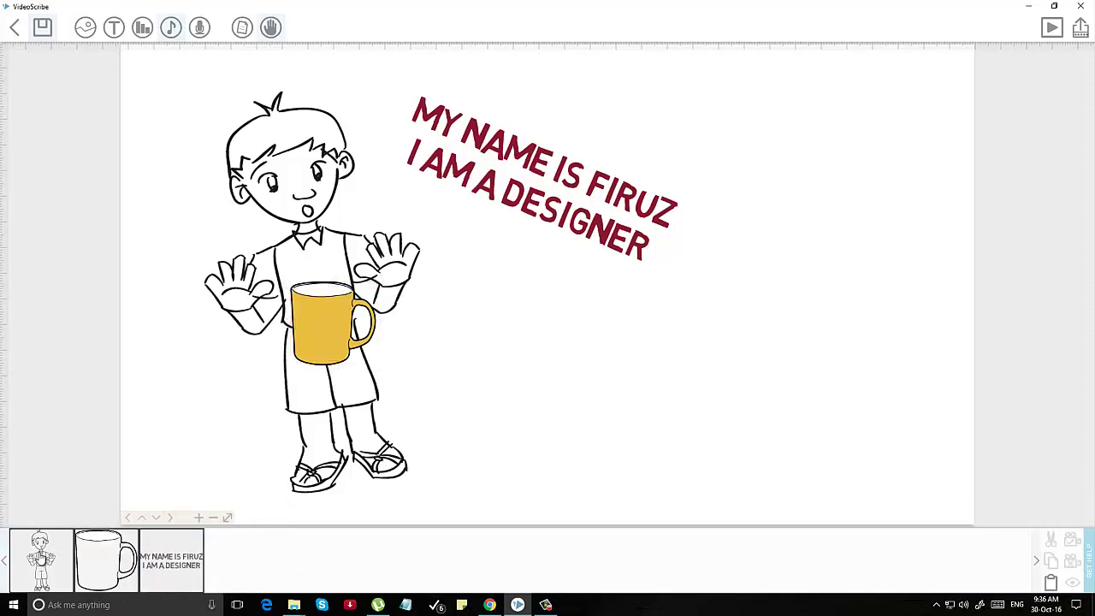
# Replay the scribe from the boy image to check the mug's new morph timing, and stop playback
pyautogui.click(43, 560)
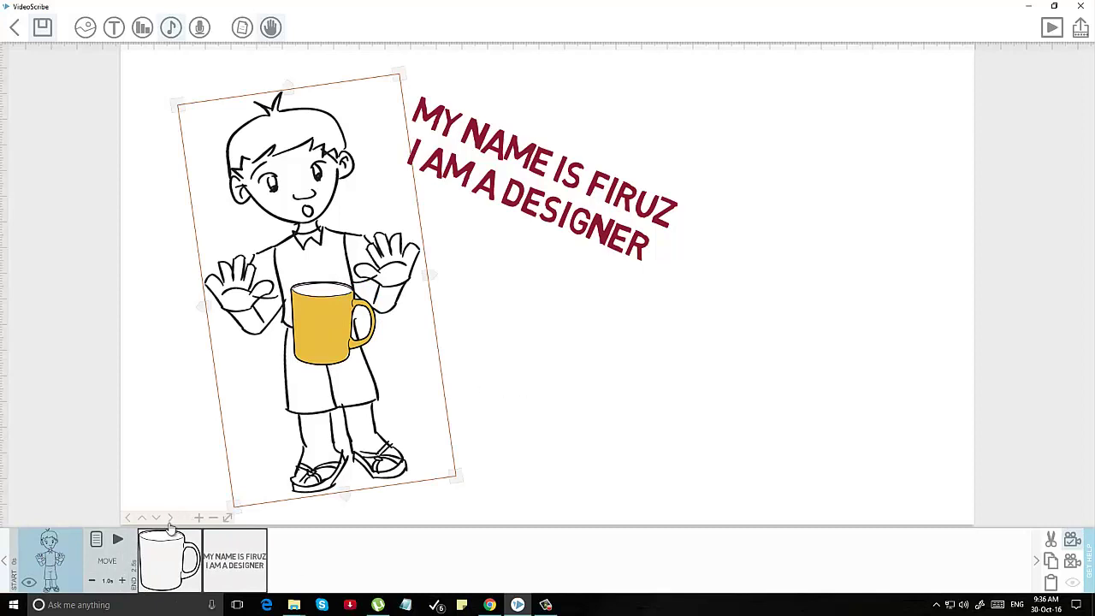
pyautogui.click(118, 540)
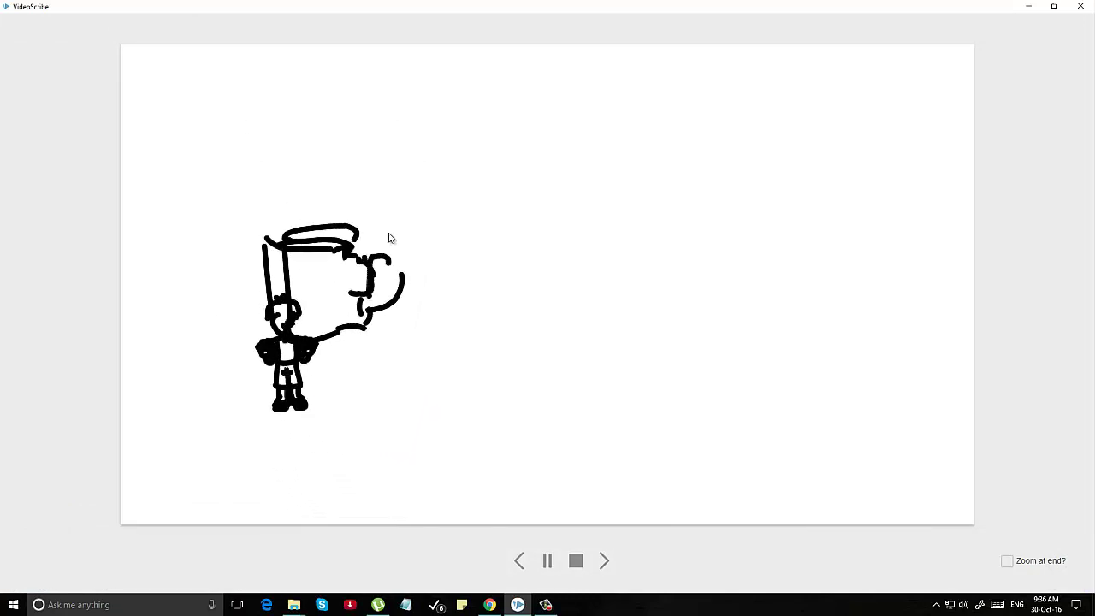
pyautogui.click(576, 564)
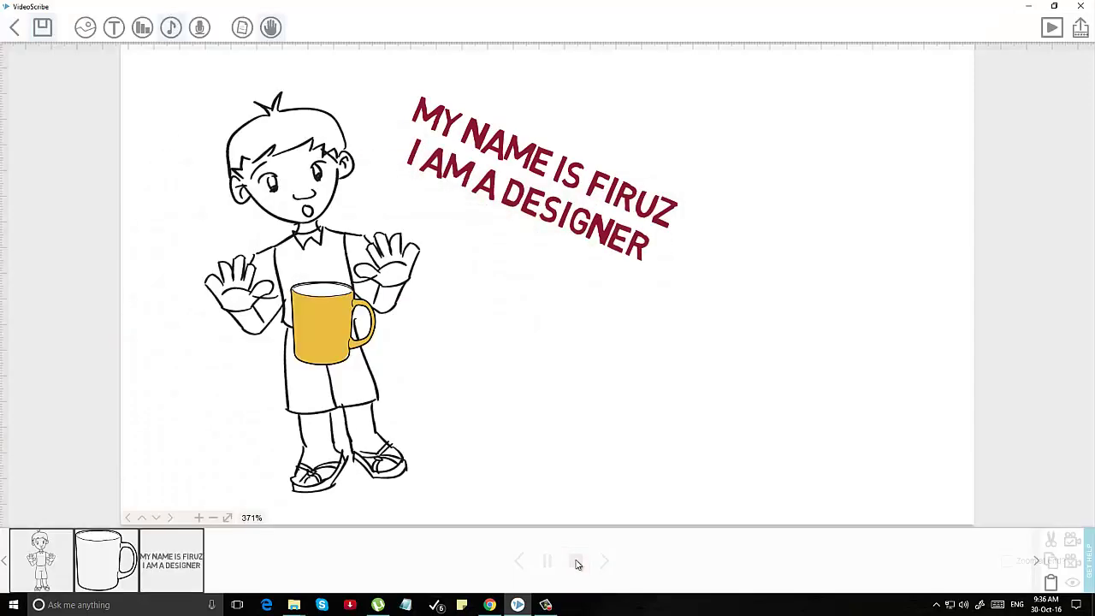
# Remove the Slow Walker music track from the scribe
pyautogui.click(168, 38)
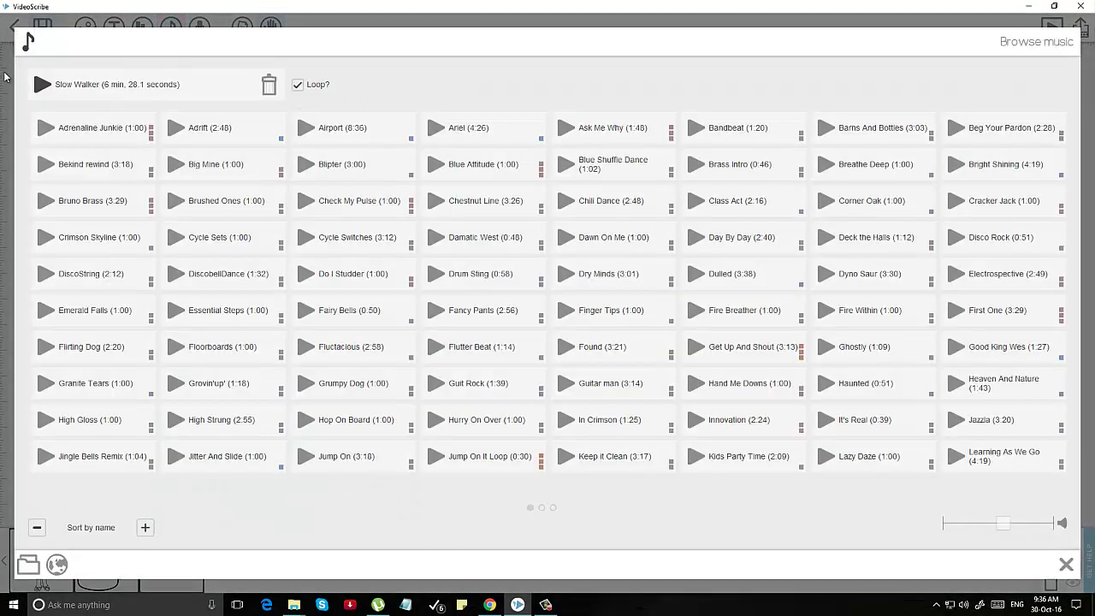
pyautogui.click(268, 84)
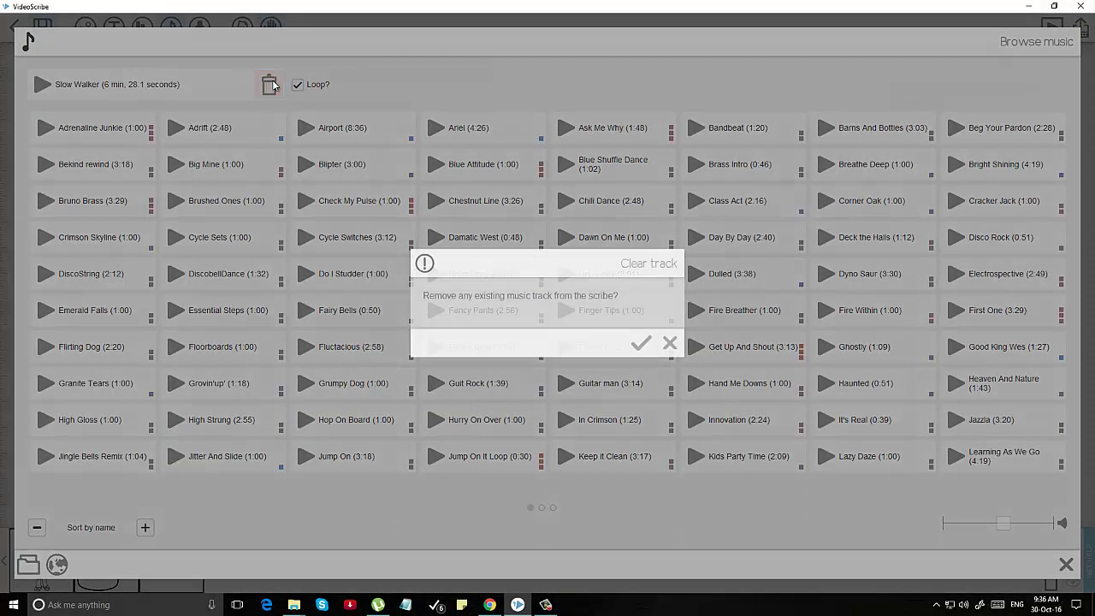
pyautogui.click(641, 342)
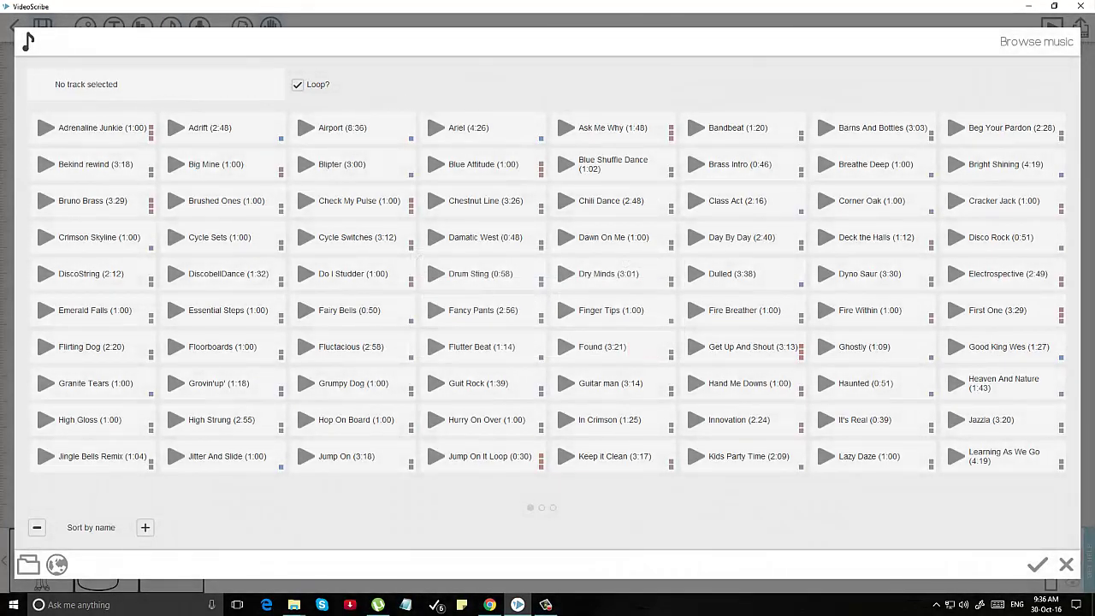
pyautogui.click(1037, 565)
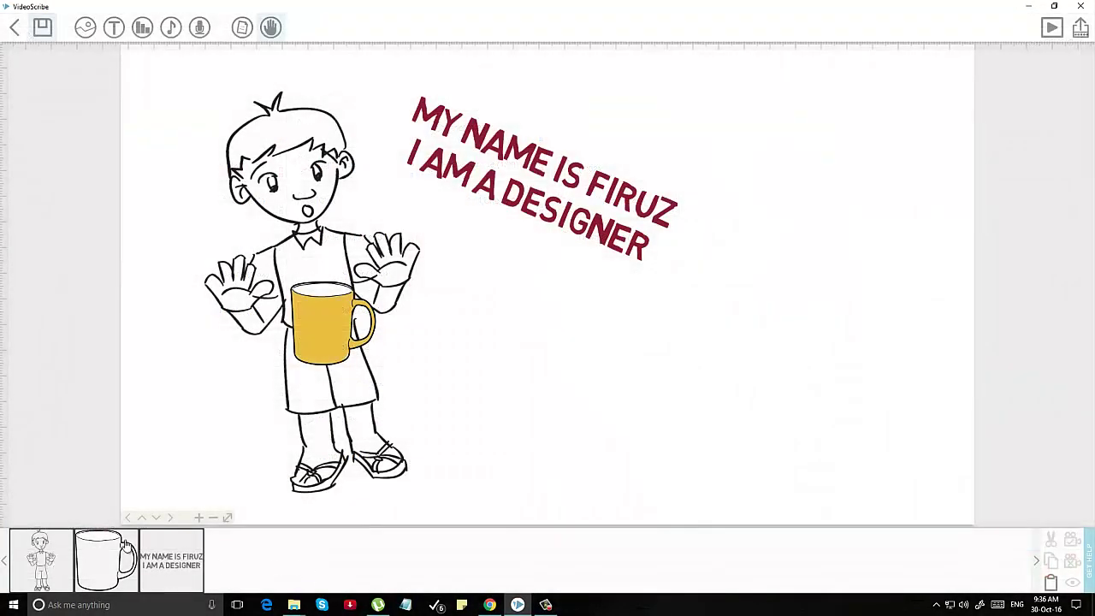
pyautogui.click(130, 548)
pyautogui.click(491, 392)
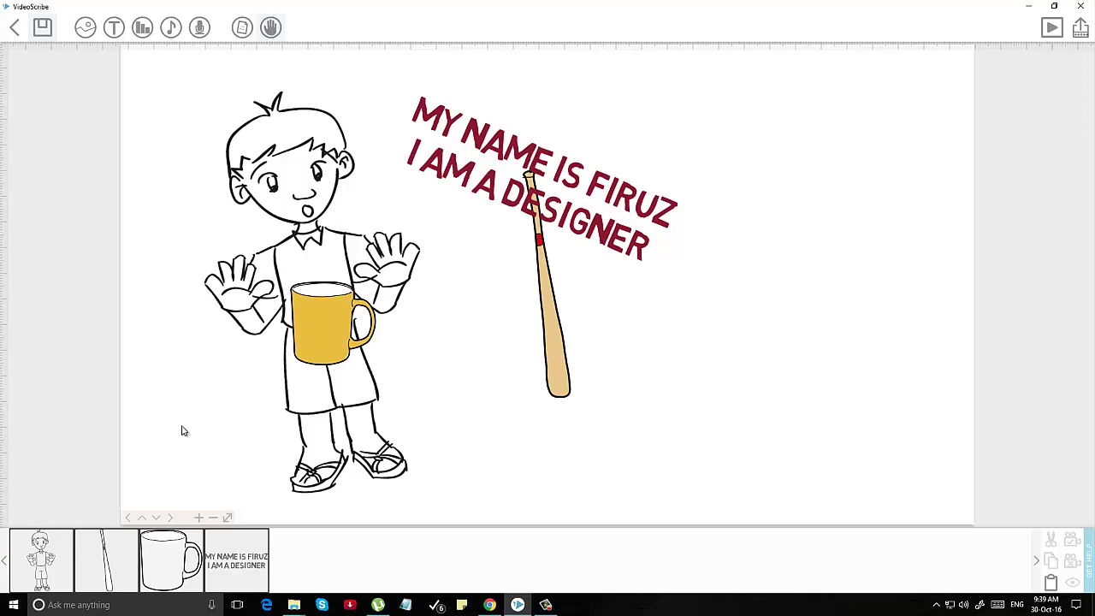
# Browse the image library's Arrows, Business Icons and Christmas Carol categories to see the available images
pyautogui.click(86, 27)
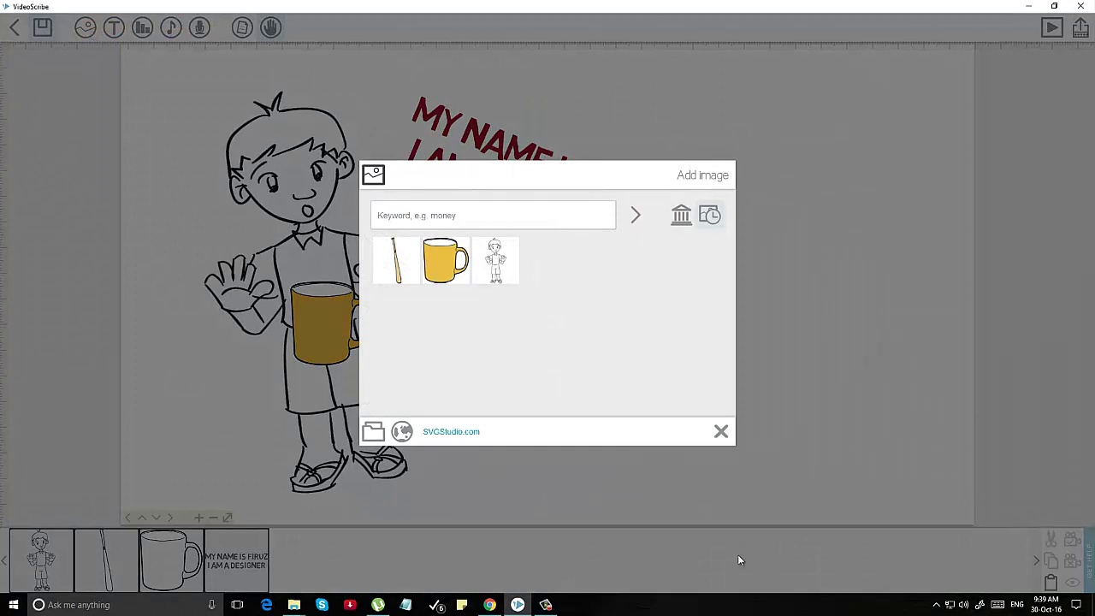
pyautogui.click(681, 217)
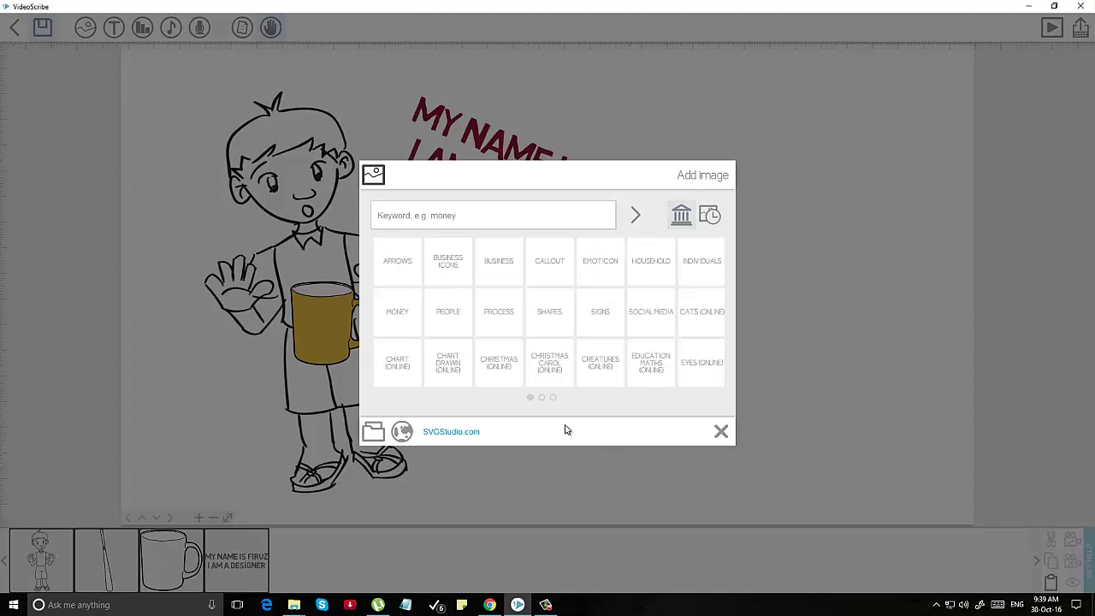
pyautogui.click(405, 259)
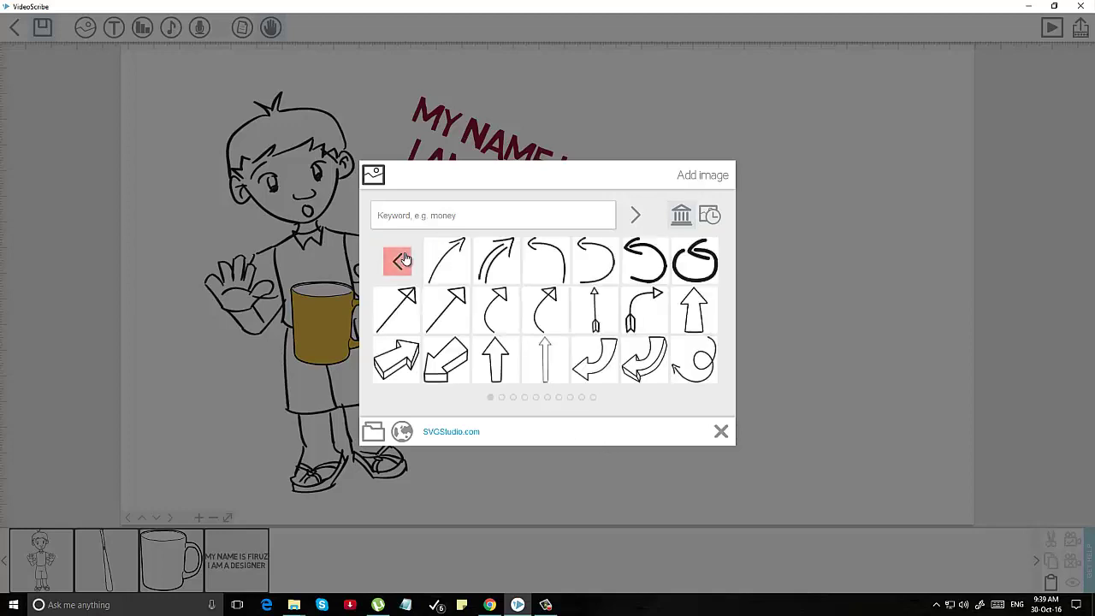
pyautogui.scroll(-7, 655, 283)
pyautogui.scroll(-4, 656, 287)
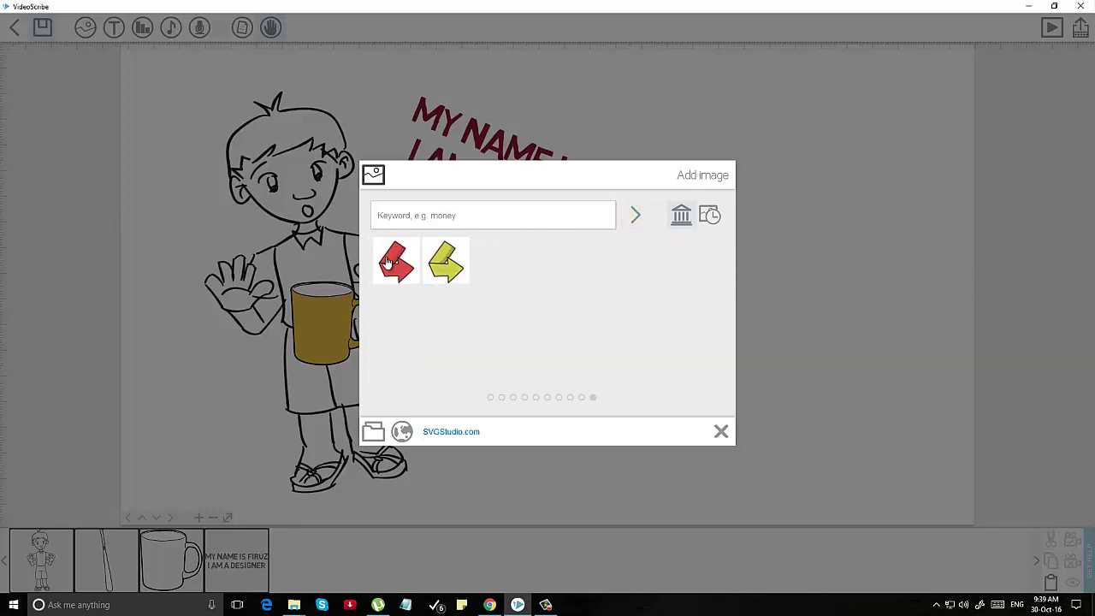
pyautogui.click(673, 221)
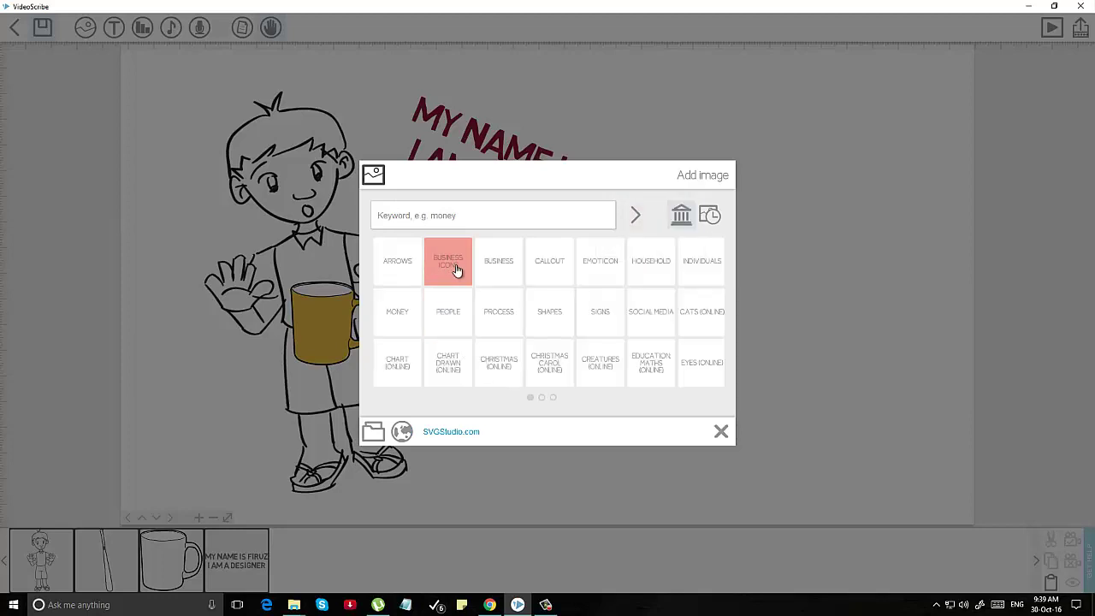
pyautogui.click(456, 269)
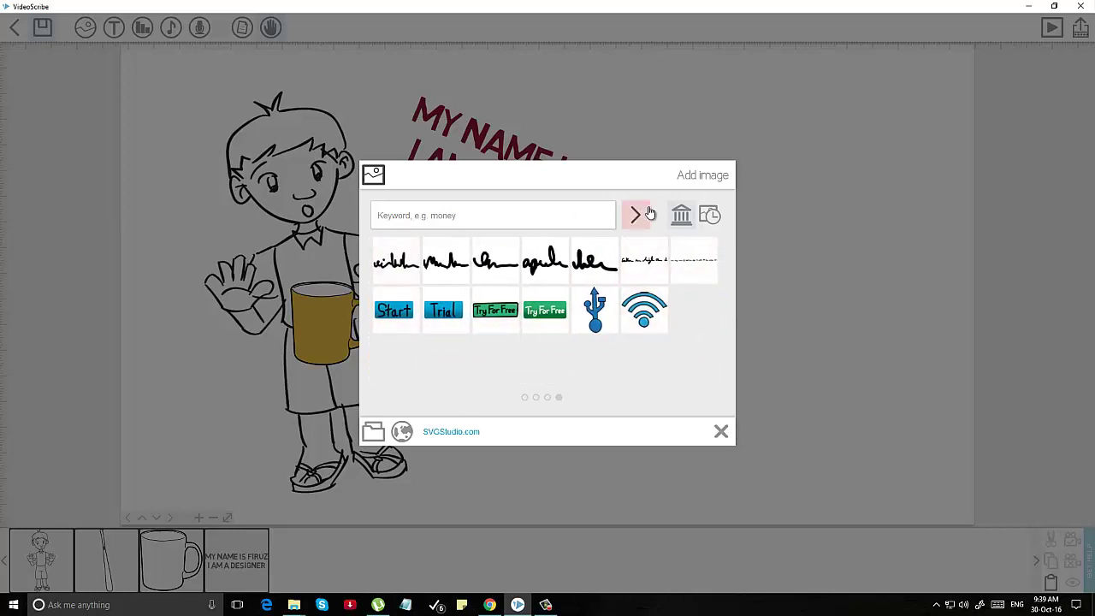
pyautogui.rightClick(420, 342)
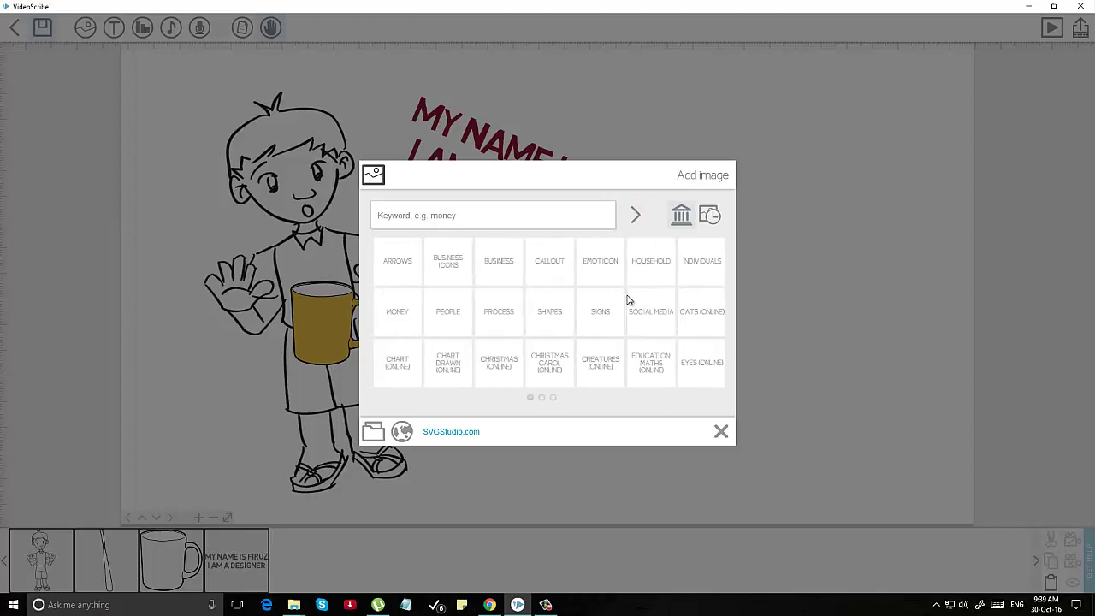
pyautogui.click(542, 360)
pyautogui.scroll(-1, 598, 342)
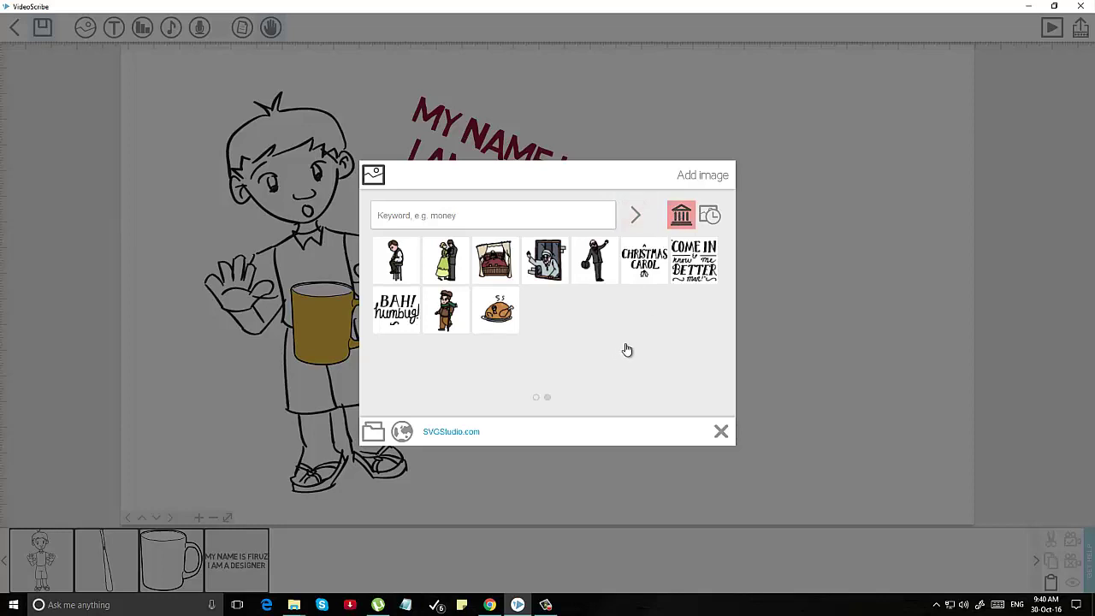
pyautogui.click(673, 224)
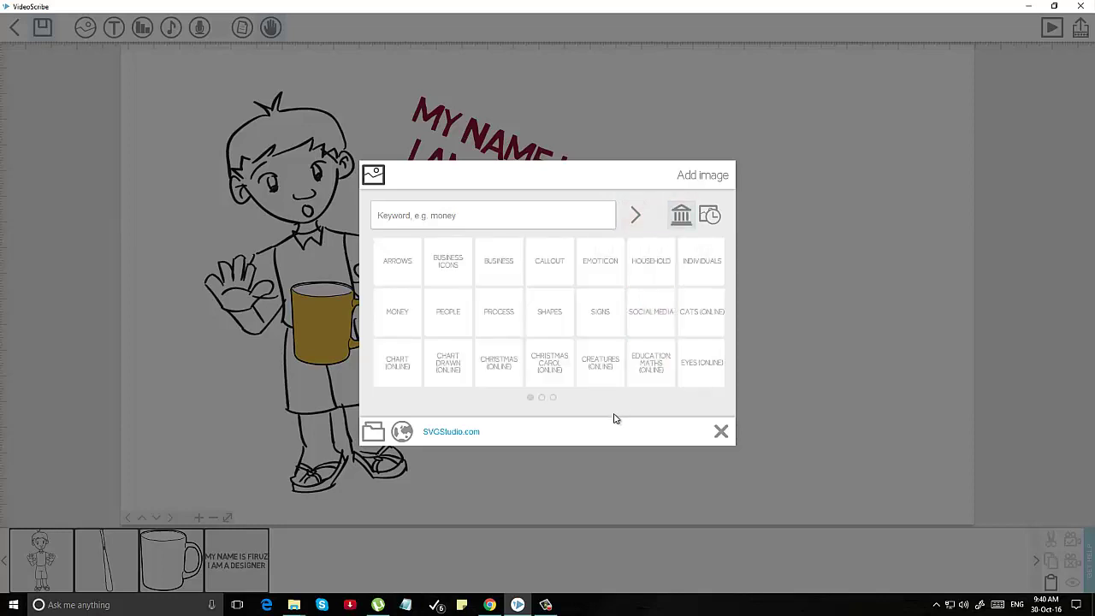
# Add the Rubik's cube image from the library's Household category
pyautogui.click(655, 274)
pyautogui.scroll(-3, 655, 274)
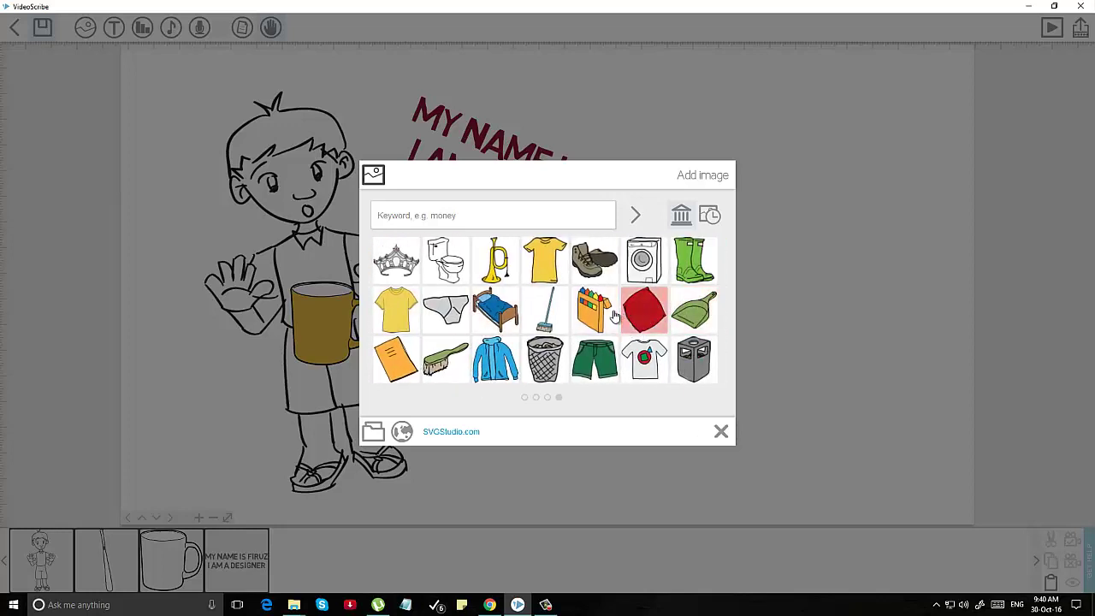
pyautogui.scroll(3, 556, 336)
pyautogui.scroll(-2, 556, 336)
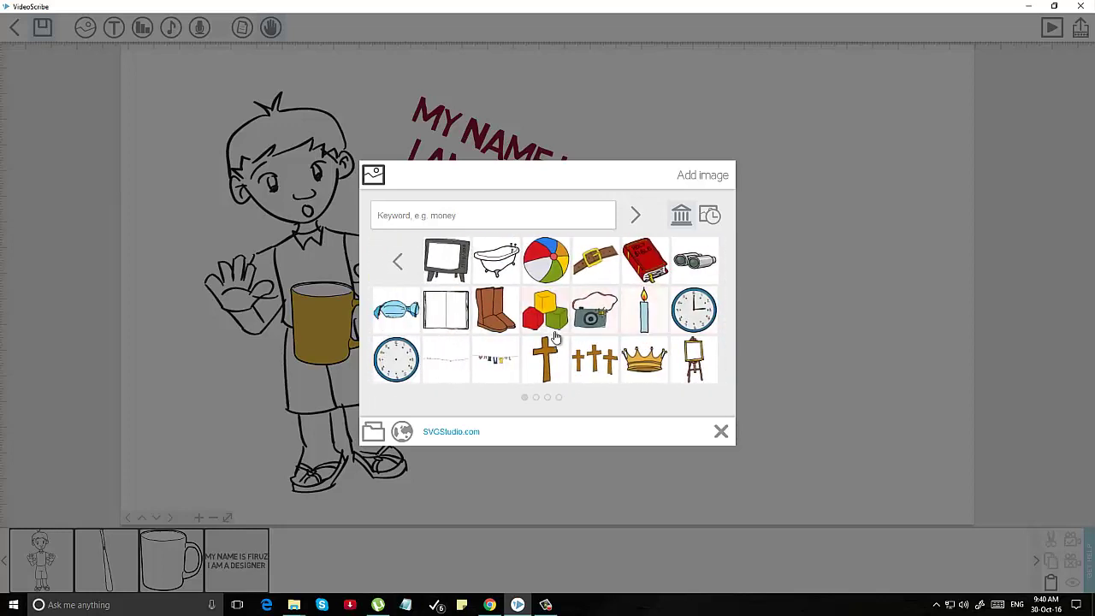
pyautogui.scroll(1, 556, 336)
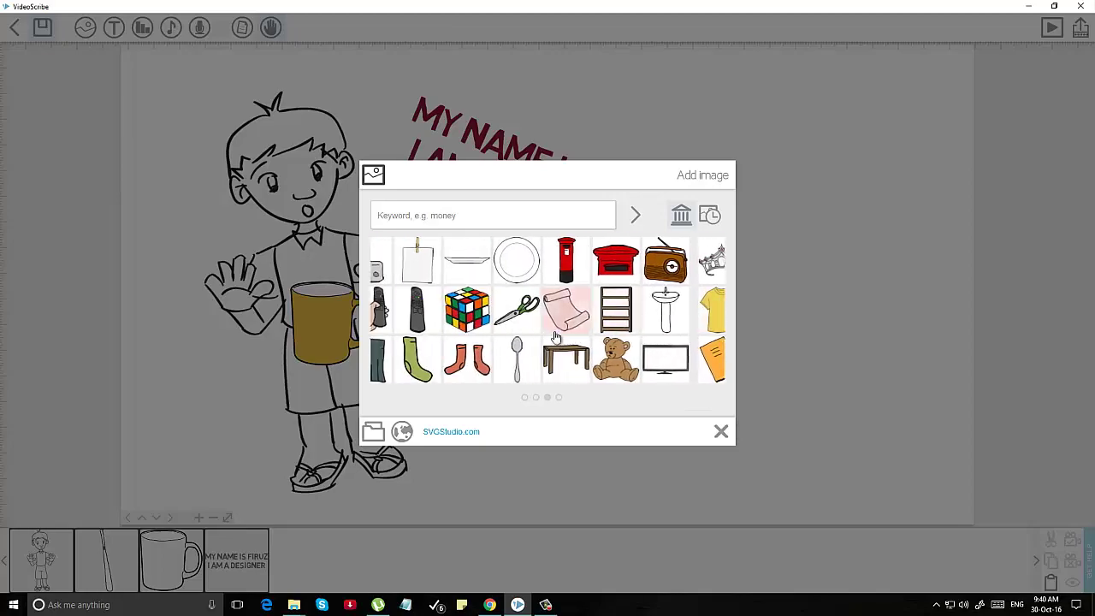
pyautogui.click(498, 309)
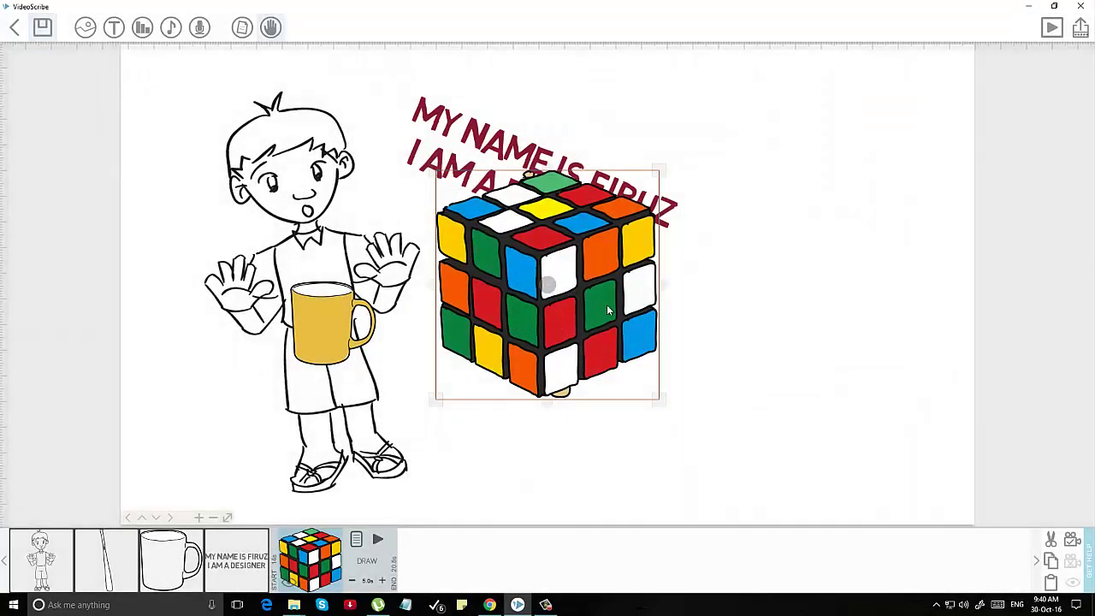
# Place the Rubik's cube to the lower right of the text and preview its draw animation
pyautogui.moveTo(606, 305); pyautogui.dragTo(870, 379)
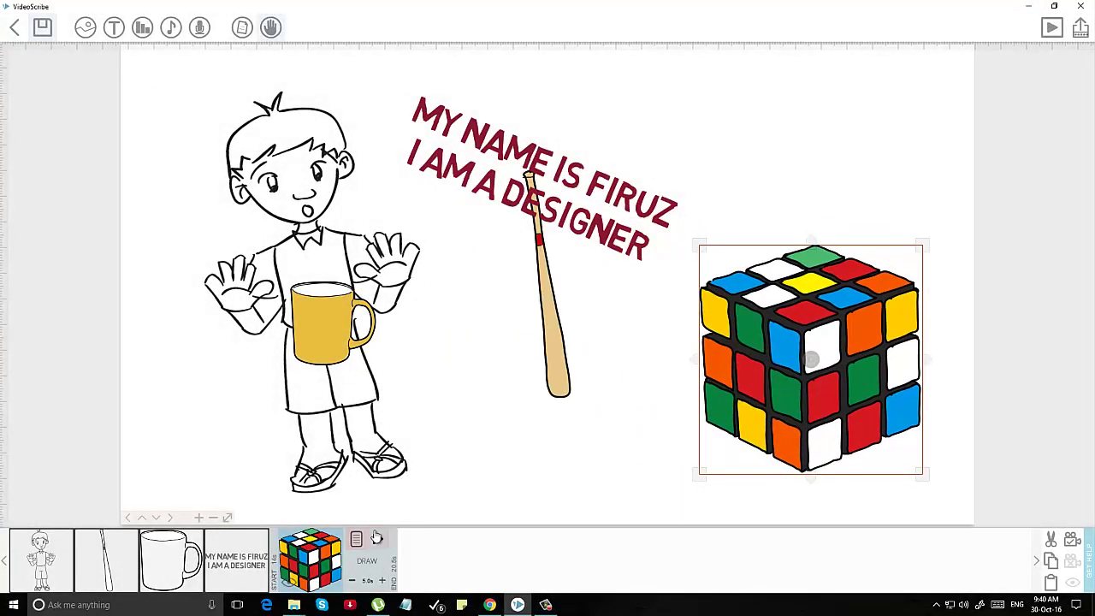
pyautogui.click(377, 539)
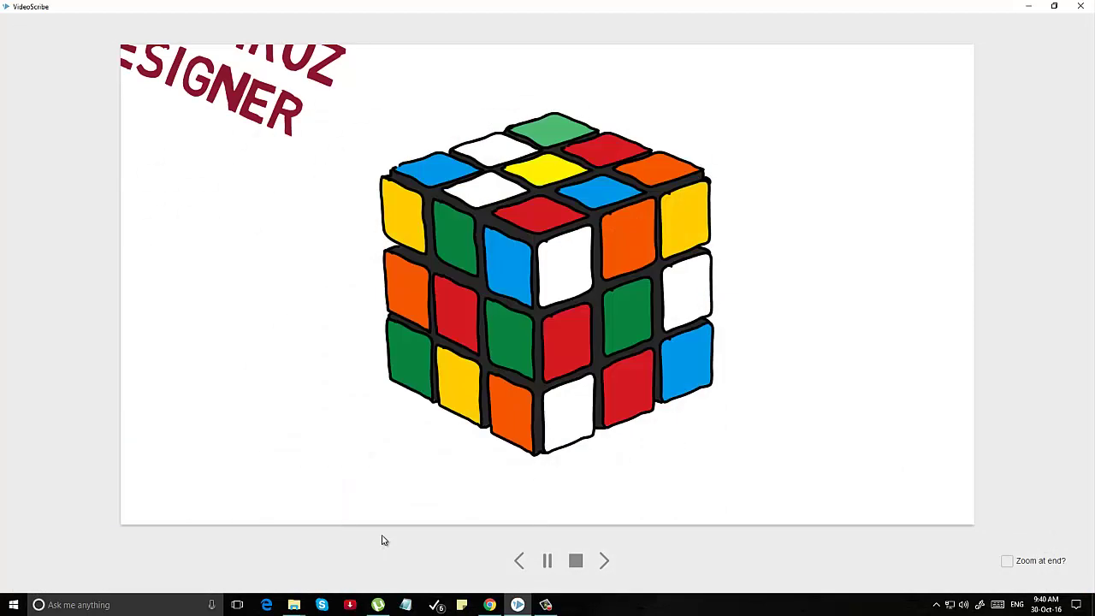
pyautogui.click(576, 560)
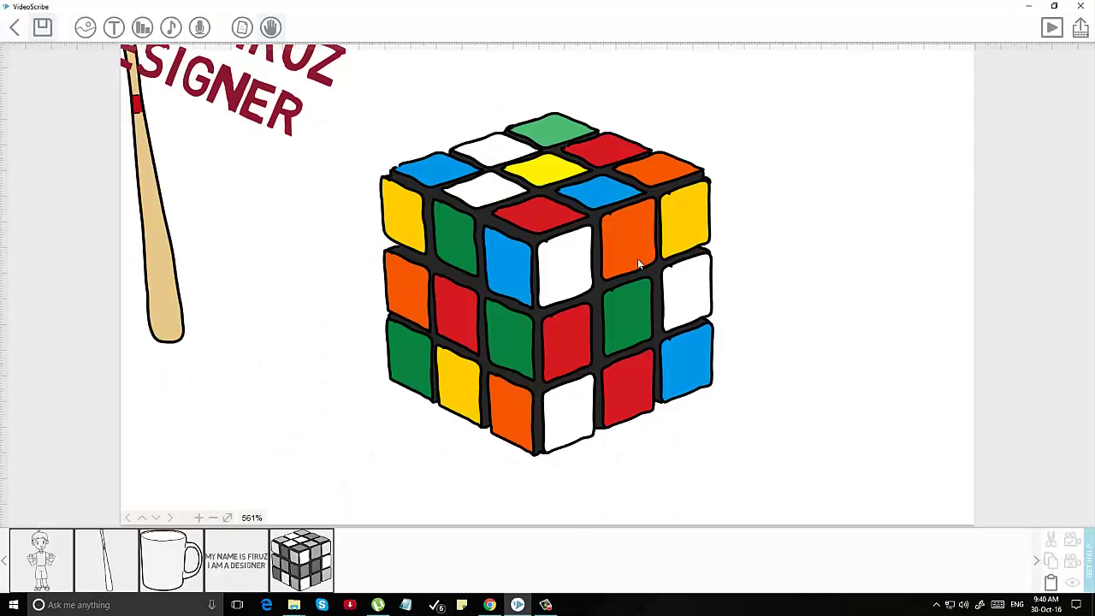
# Move the baseball bat clear of the text, between the boy and the Rubik's cube
pyautogui.scroll(-3, 637, 263)
pyautogui.moveTo(359, 379); pyautogui.dragTo(531, 426)
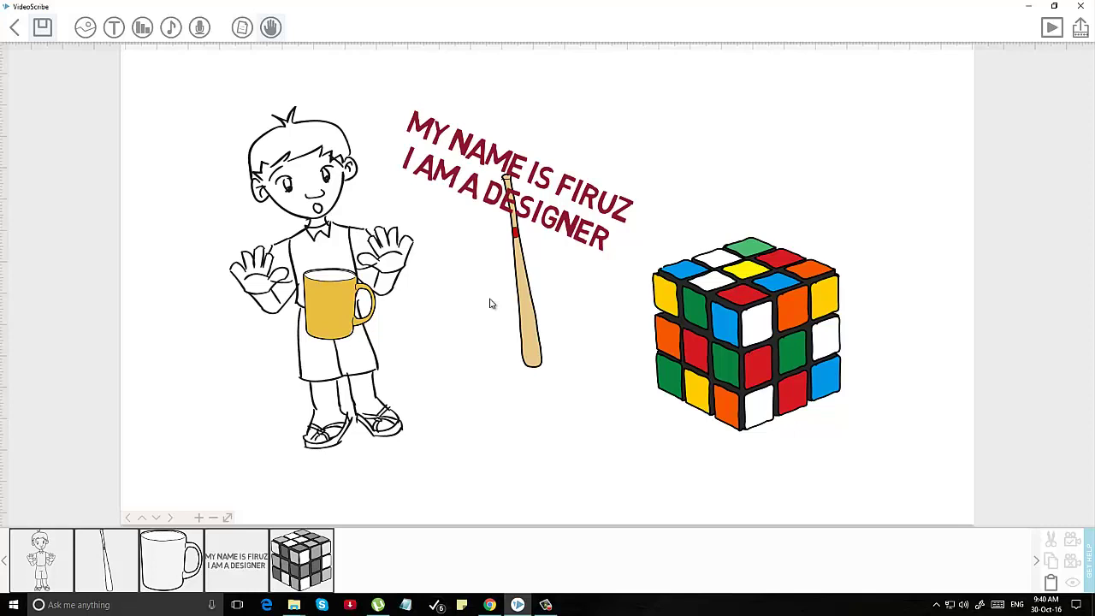
pyautogui.moveTo(525, 345); pyautogui.dragTo(476, 412)
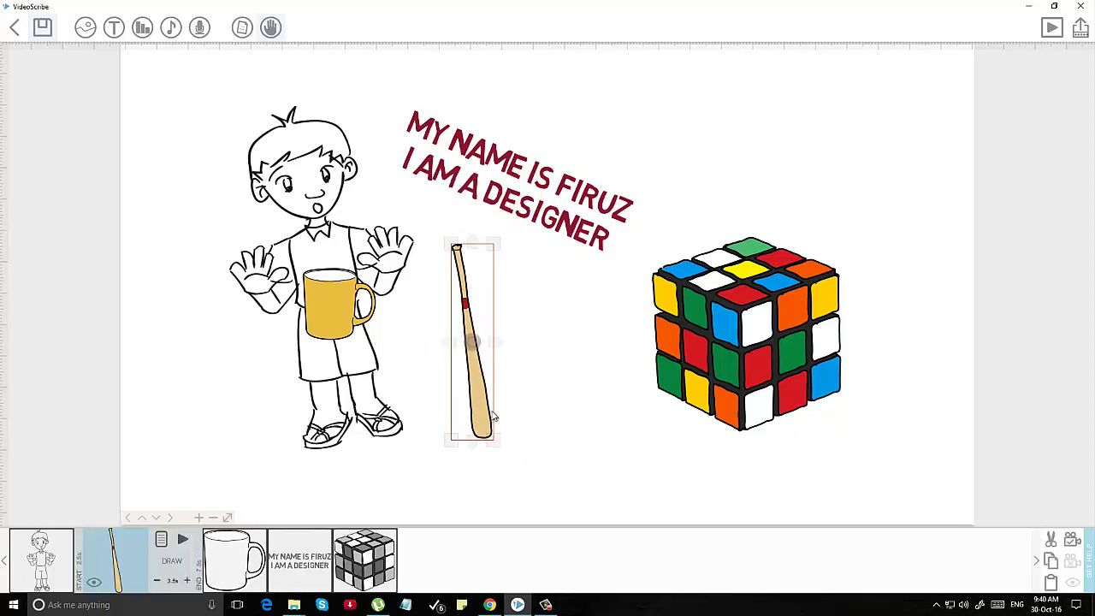
# Deselect the baseball bat and switch to Adobe Illustrator
pyautogui.click(650, 440)
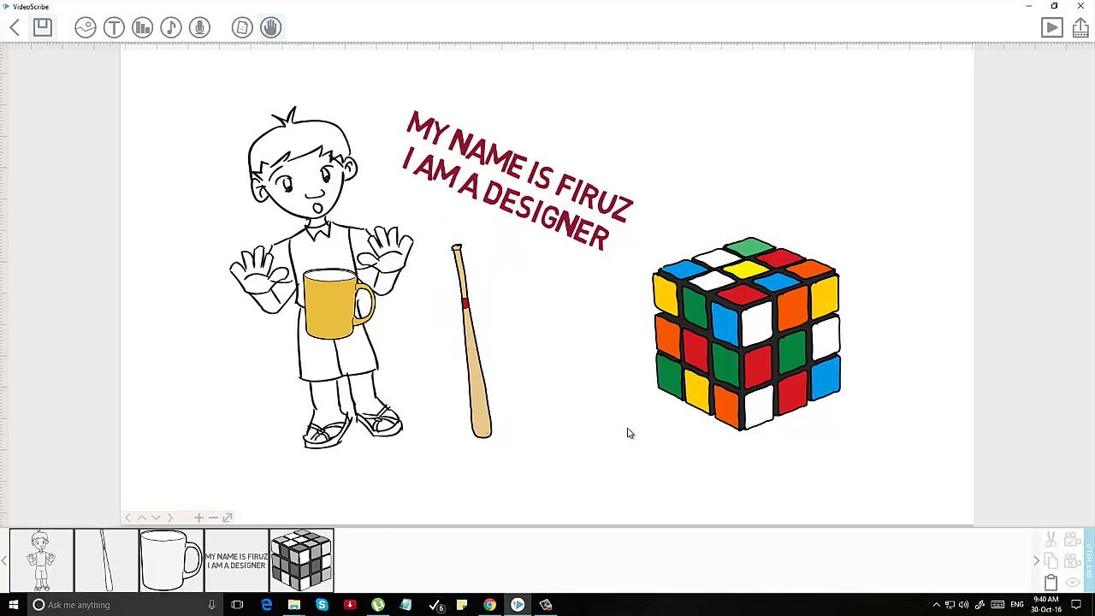
pyautogui.click(14, 605)
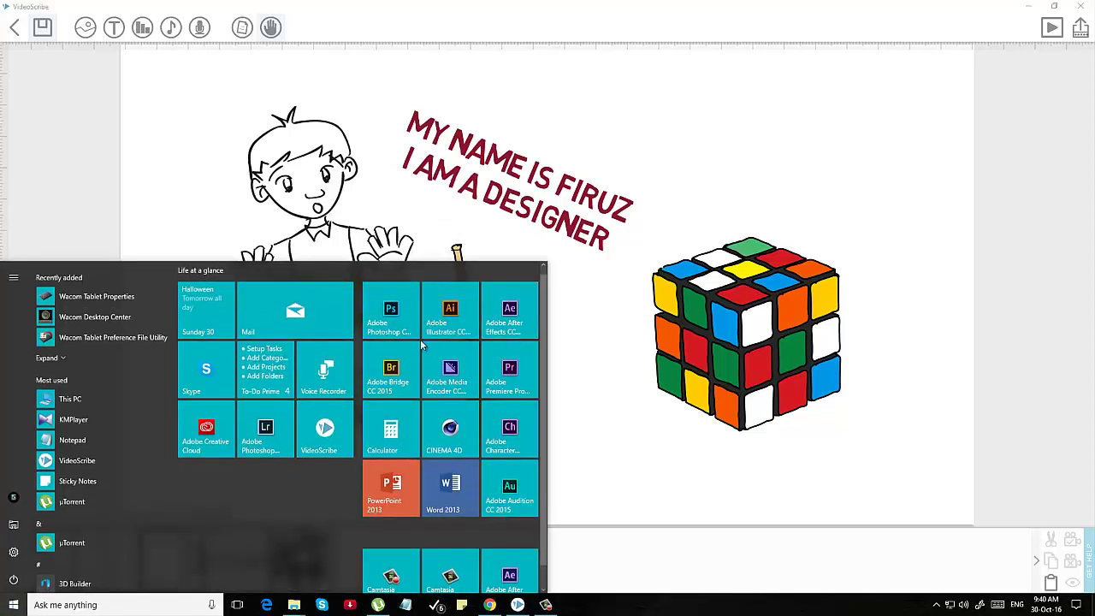
pyautogui.click(444, 323)
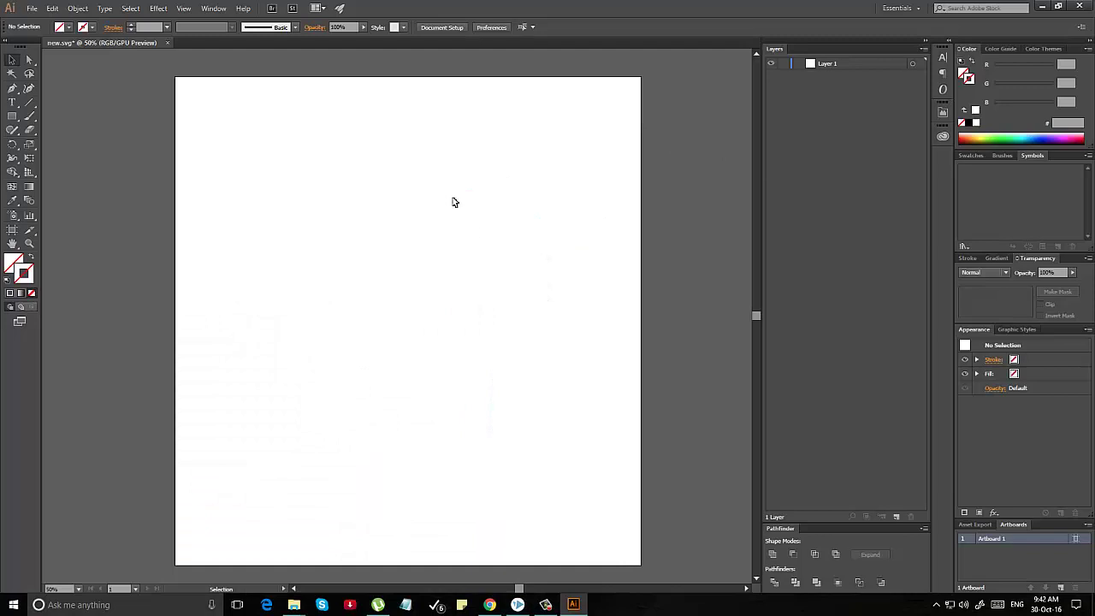
# Switch to Chrome and search the web for "bangladesh map png" in a new tab
pyautogui.click(489, 605)
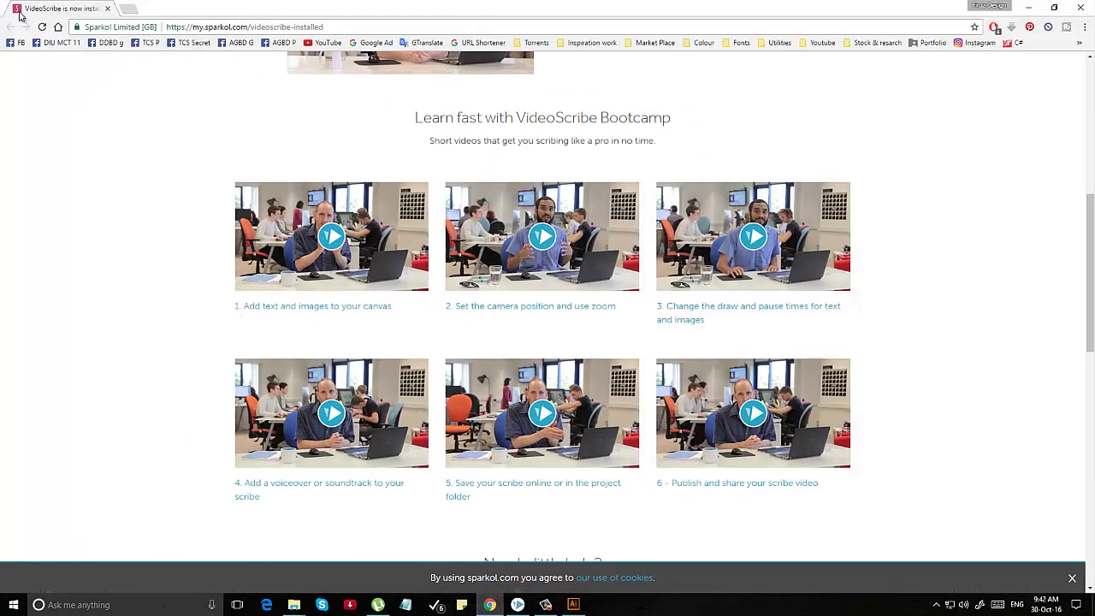
pyautogui.click(371, 27)
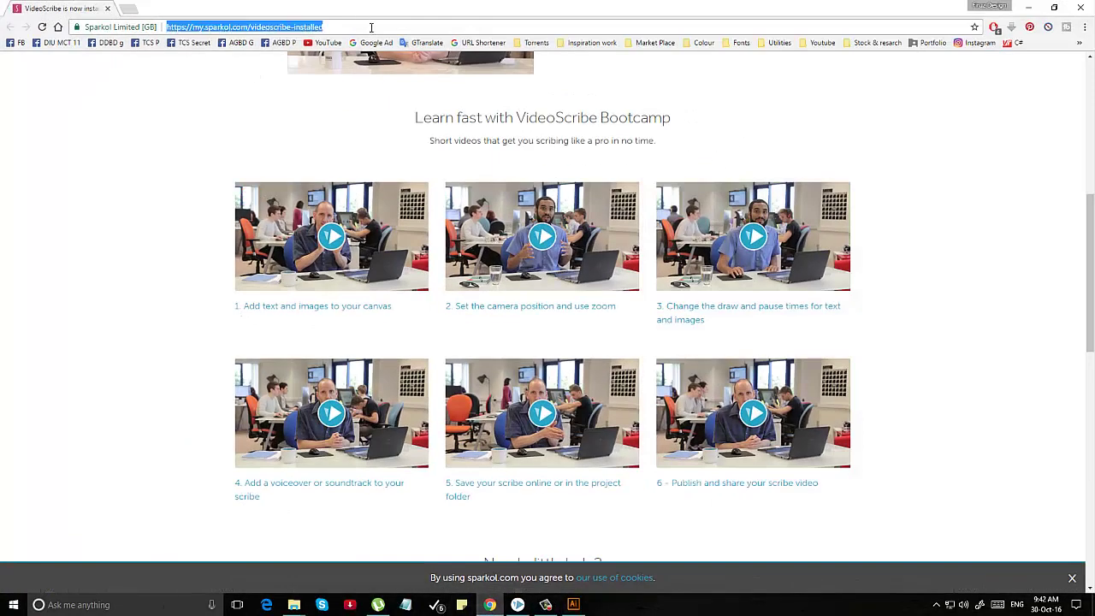
pyautogui.hotkey('ctrl', 't')
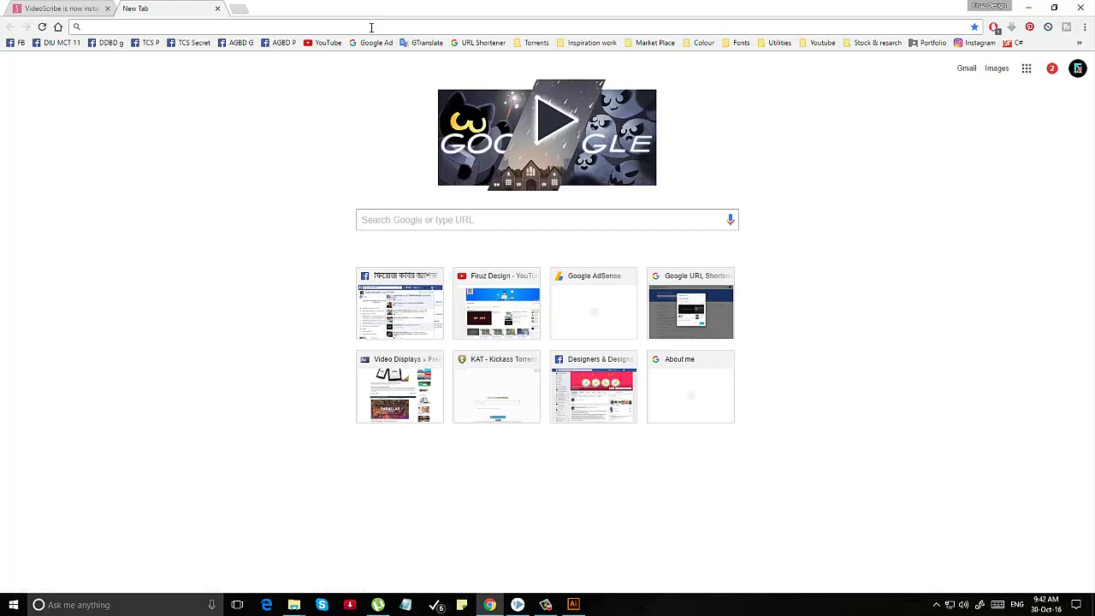
pyautogui.write('b')
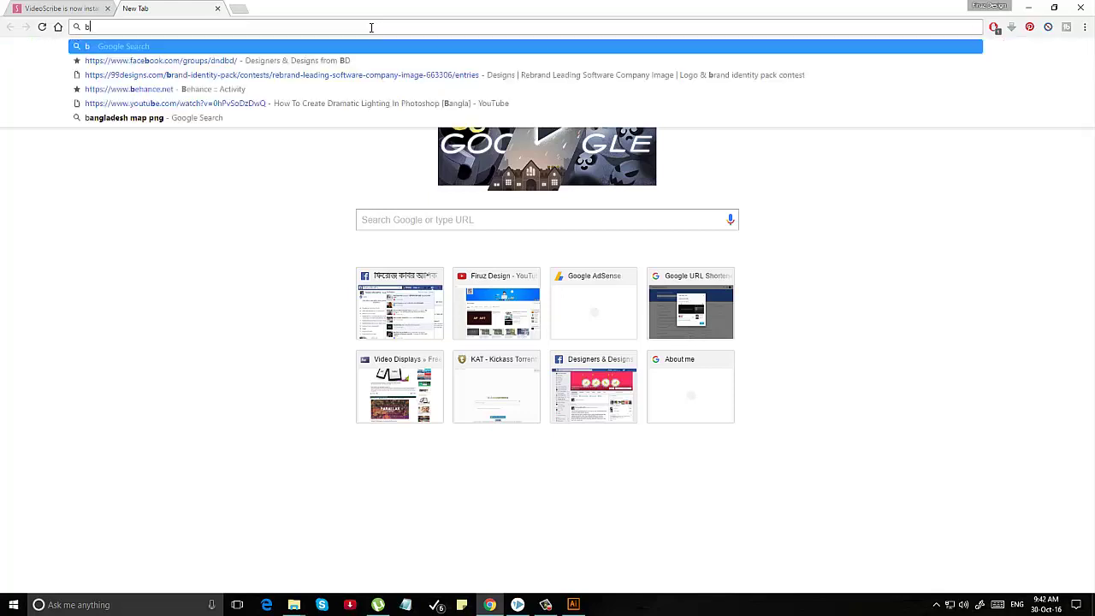
pyautogui.write('angla')
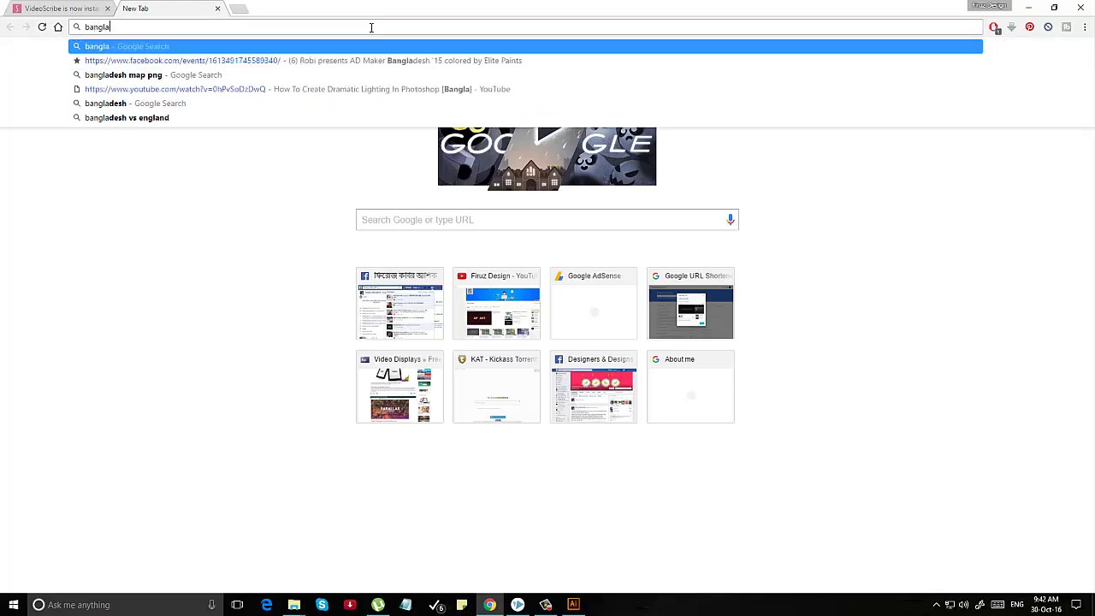
pyautogui.write('desh map')
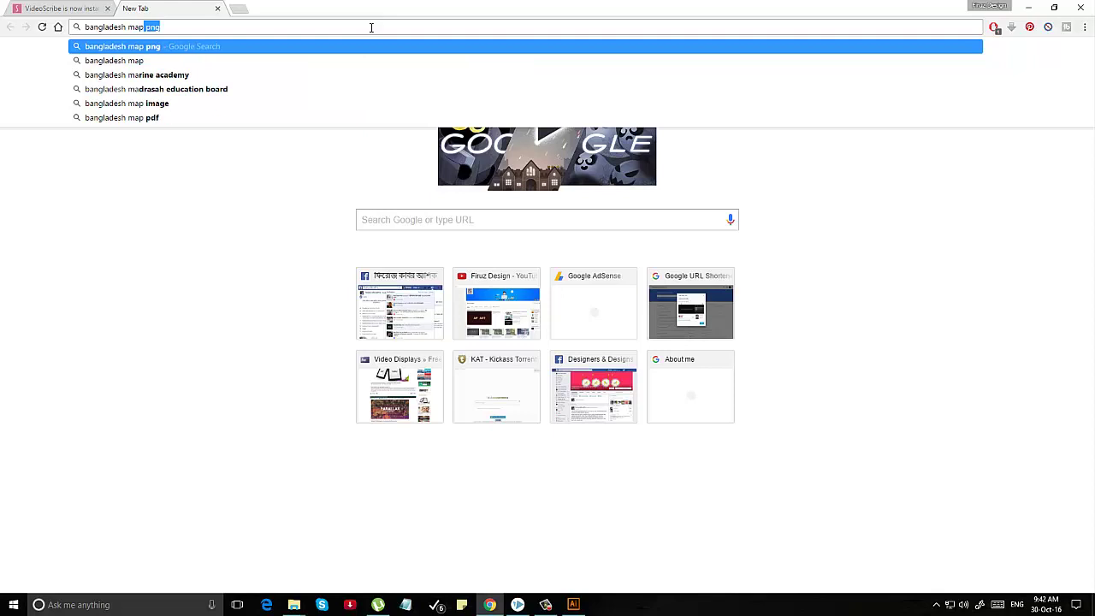
pyautogui.press('Return')
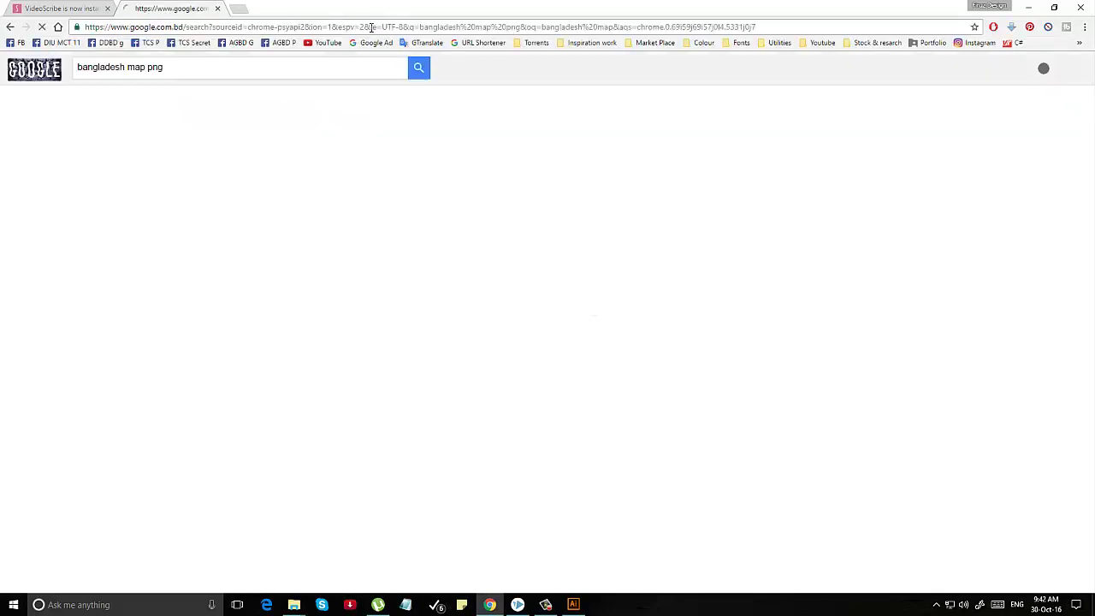
# Open the blue divisions map from the image results and inspect its source page
pyautogui.click(160, 209)
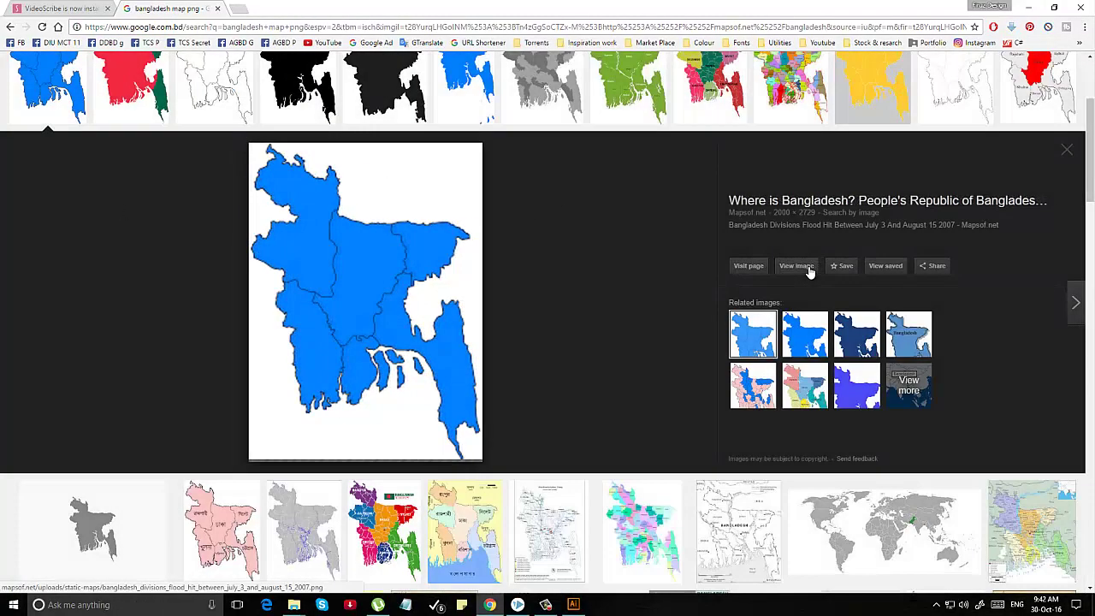
pyautogui.click(804, 267)
pyautogui.click(285, 8)
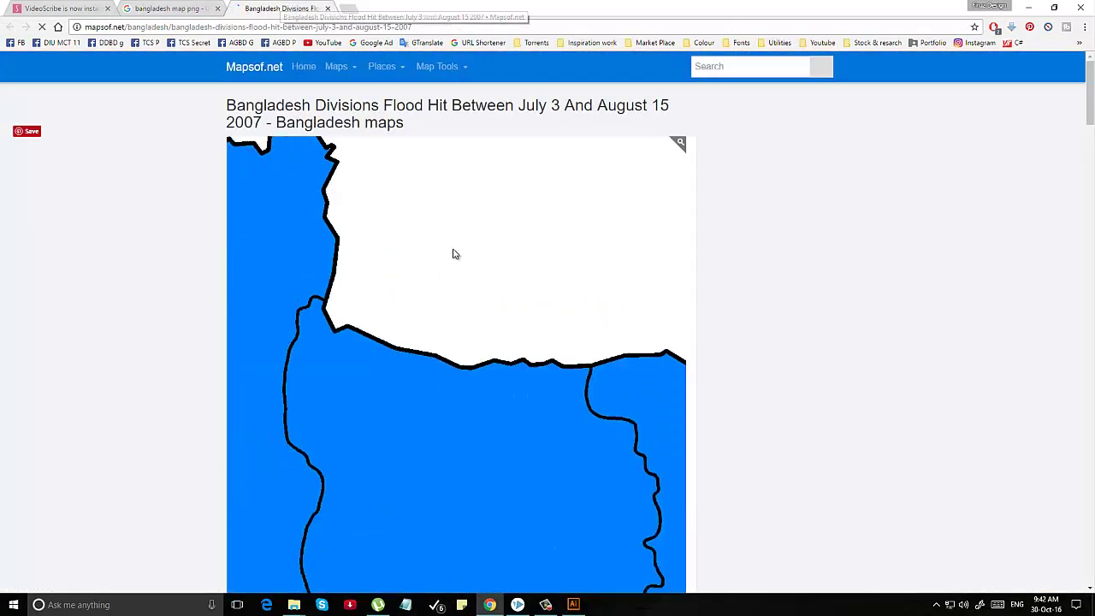
pyautogui.scroll(-10, 453, 252)
pyautogui.scroll(10, 453, 253)
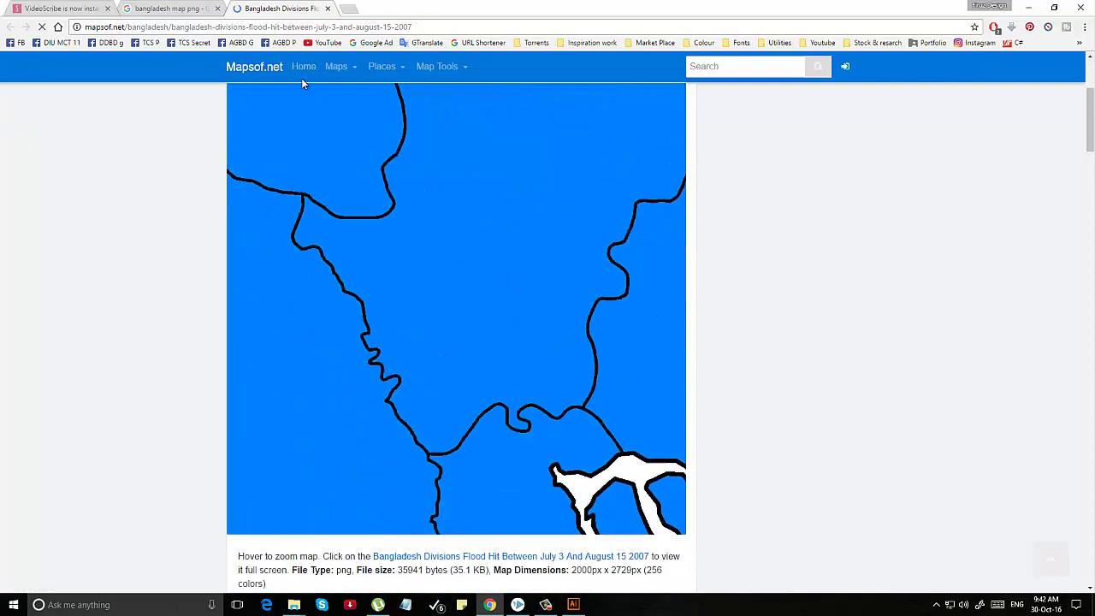
pyautogui.hotkey('ctrl', 'shift', 'Tab')
pyautogui.scroll(3, 543, 336)
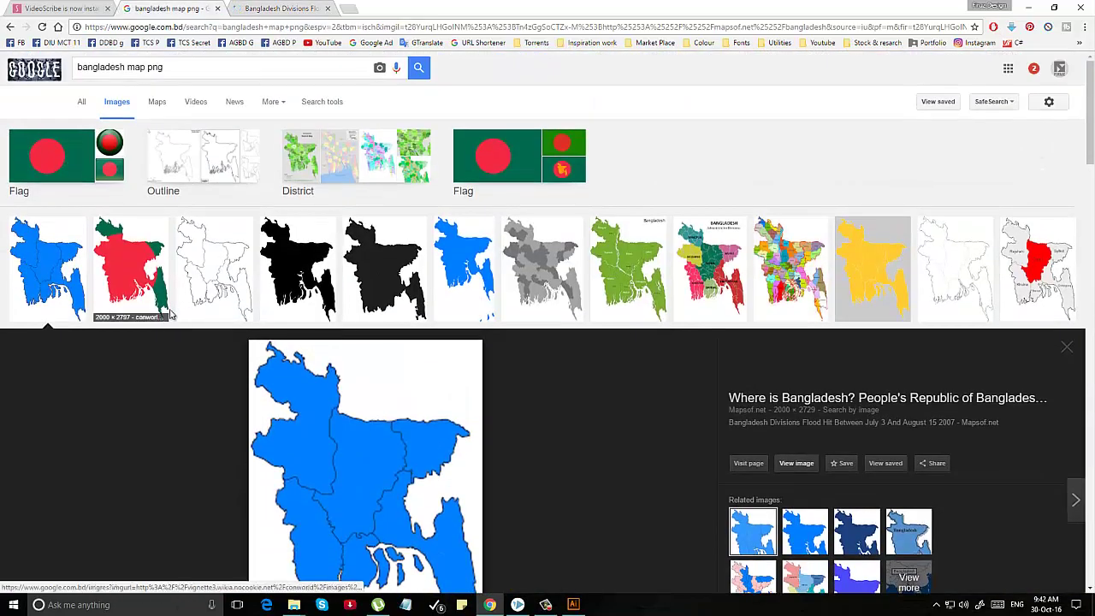
# Open the red and green flag map of Bangladesh at full size in its own tab
pyautogui.click(128, 274)
pyautogui.click(796, 309)
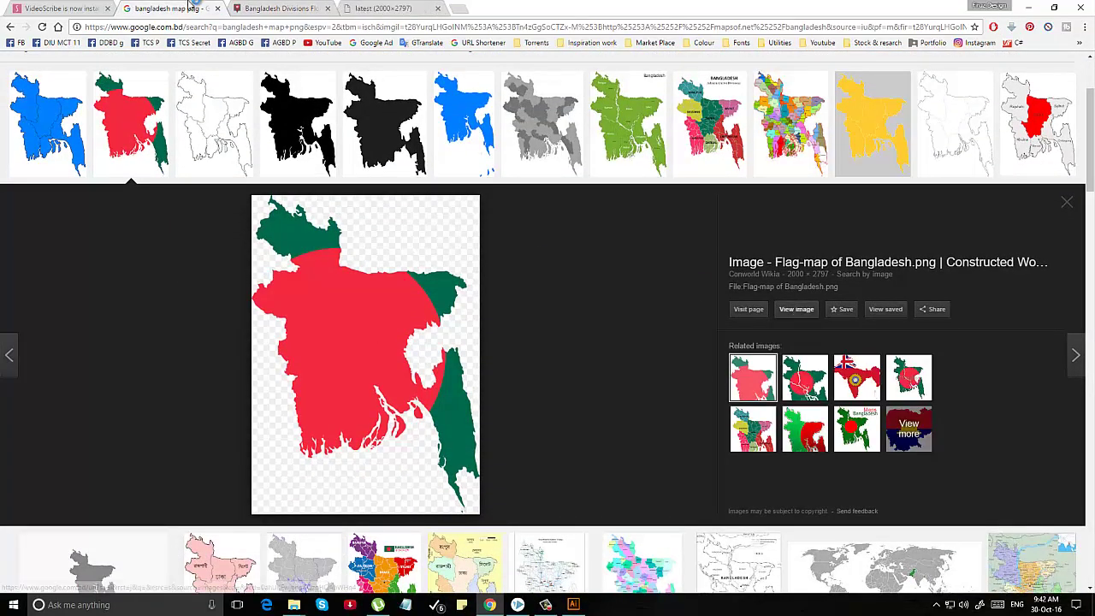
pyautogui.click(280, 5)
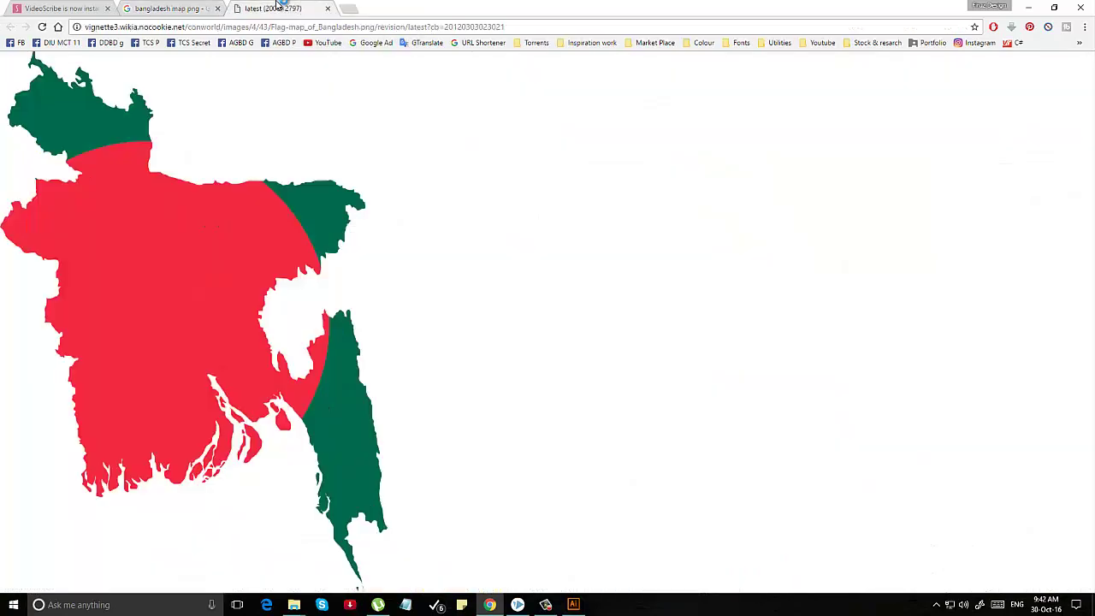
# Save the full-size flag map to the Desktop as a PNG image
pyautogui.rightClick(181, 227)
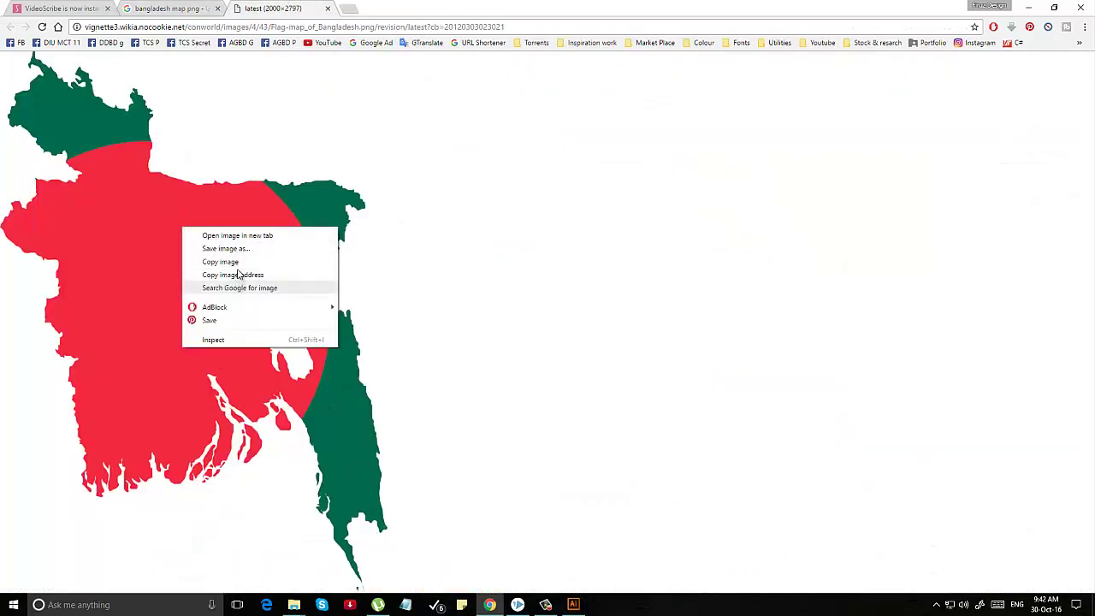
pyautogui.click(240, 249)
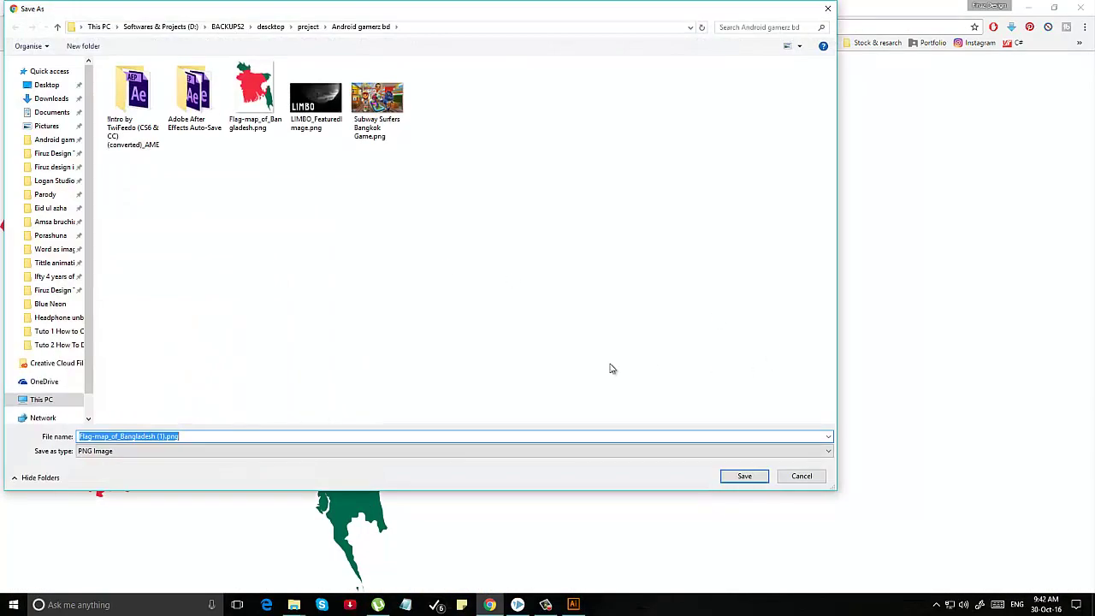
pyautogui.click(67, 88)
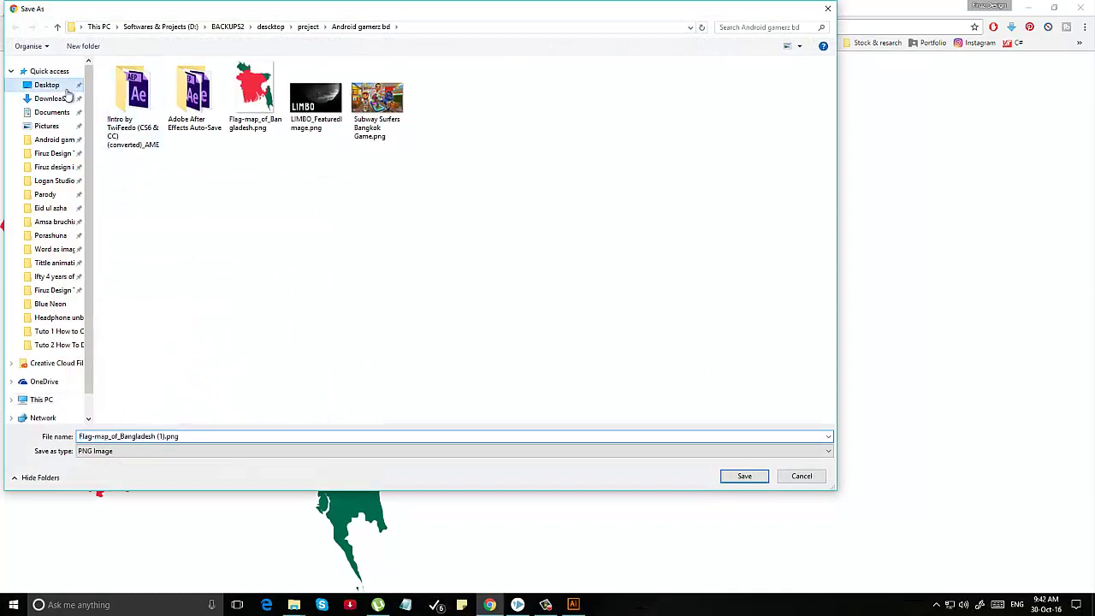
pyautogui.click(744, 476)
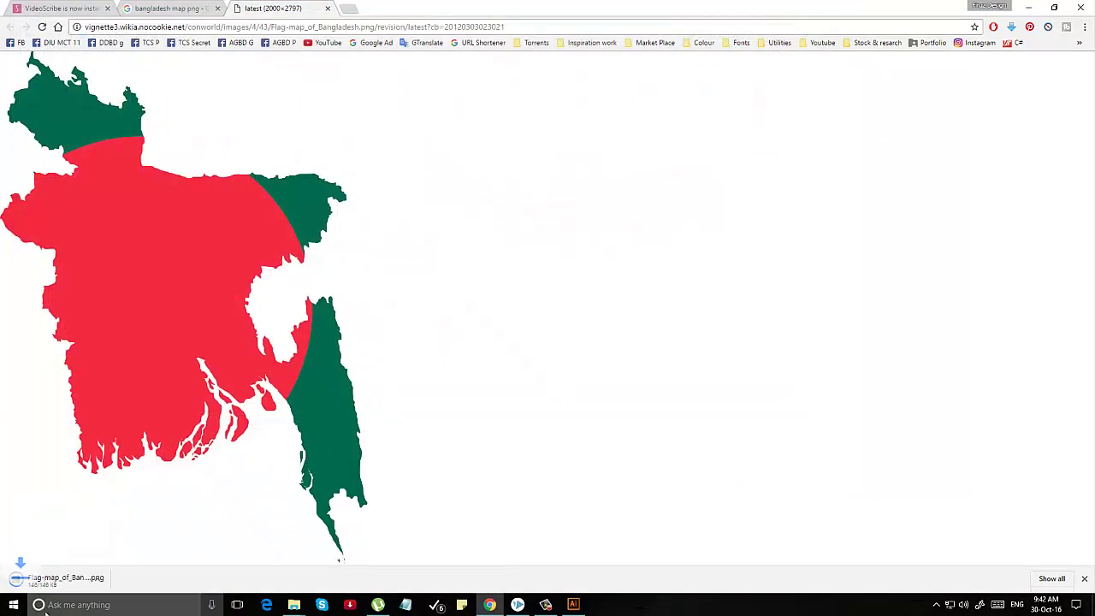
# Place the downloaded flag map in the Illustrator document, scaled to fit inside the artboard near its centre
pyautogui.moveTo(36, 577); pyautogui.dragTo(494, 320)
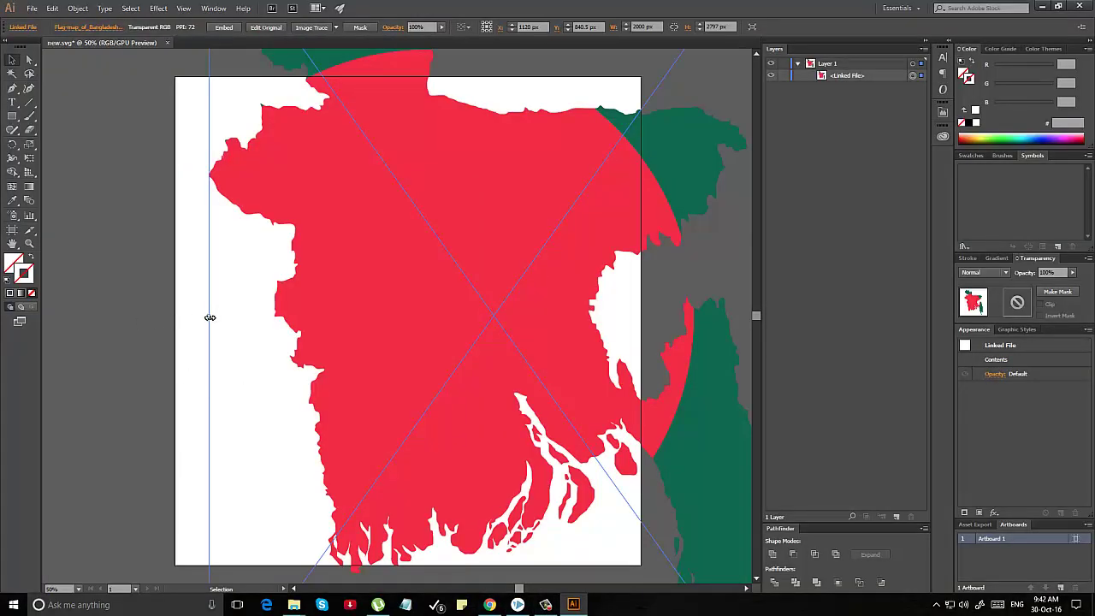
pyautogui.moveTo(210, 317); pyautogui.dragTo(603, 314)
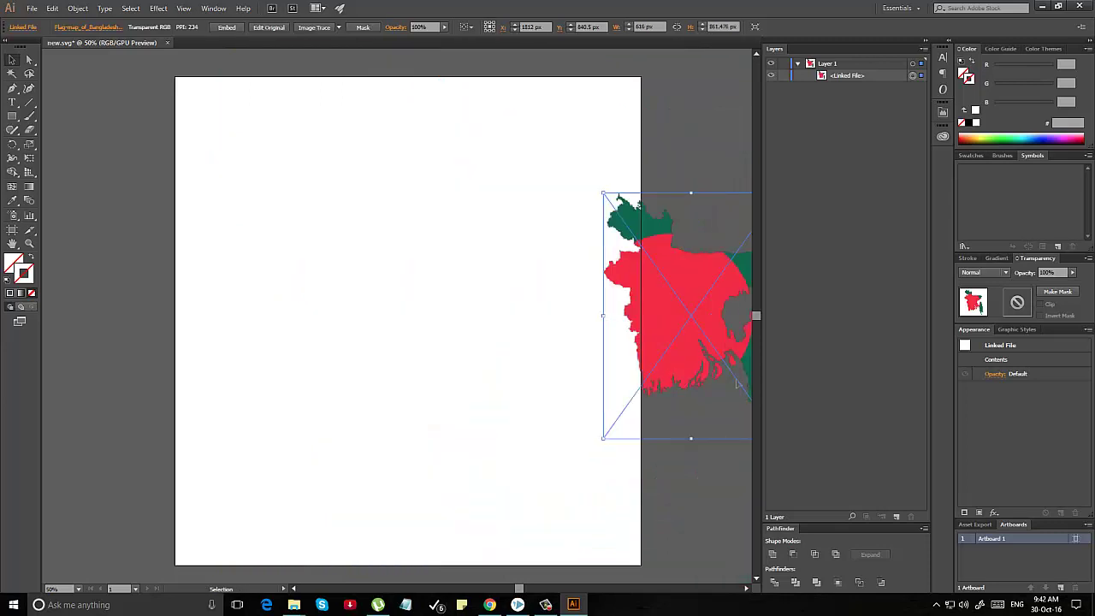
pyautogui.moveTo(676, 326); pyautogui.dragTo(444, 340)
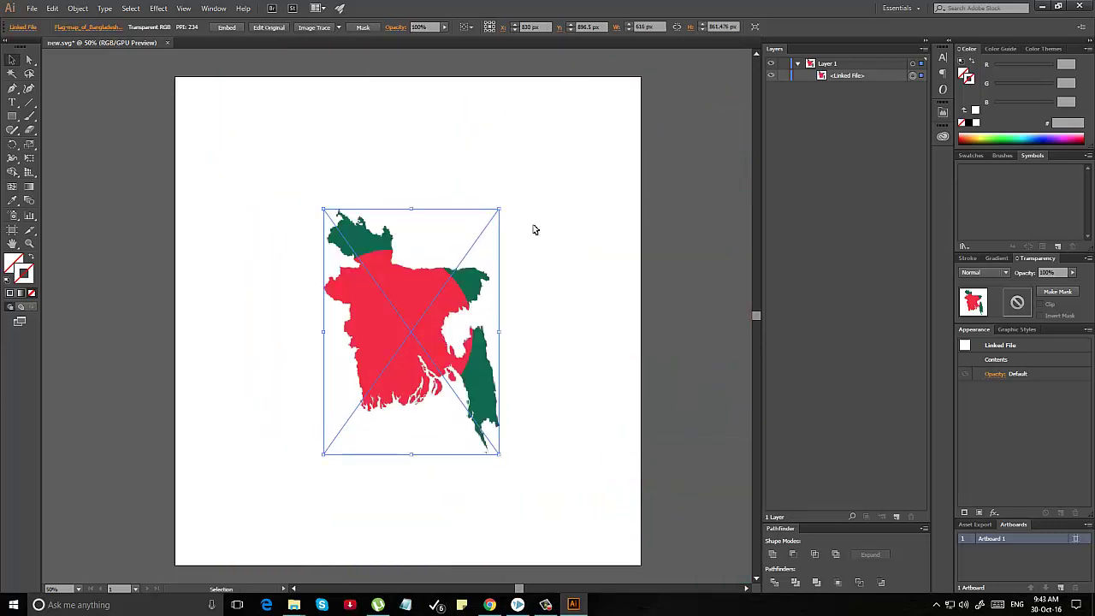
pyautogui.moveTo(500, 211); pyautogui.dragTo(551, 164)
pyautogui.click(631, 252)
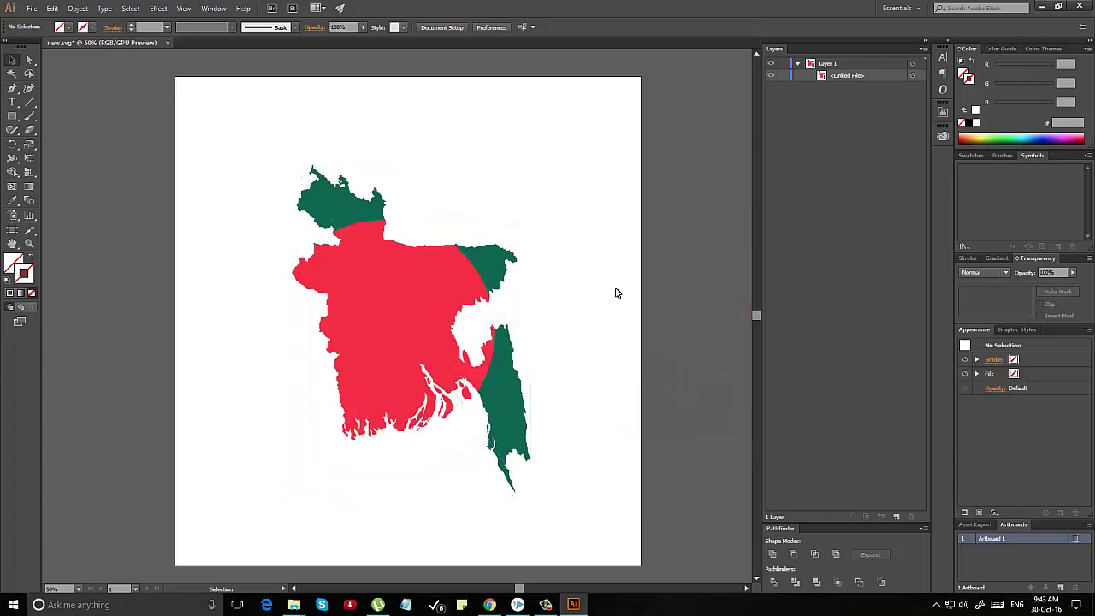